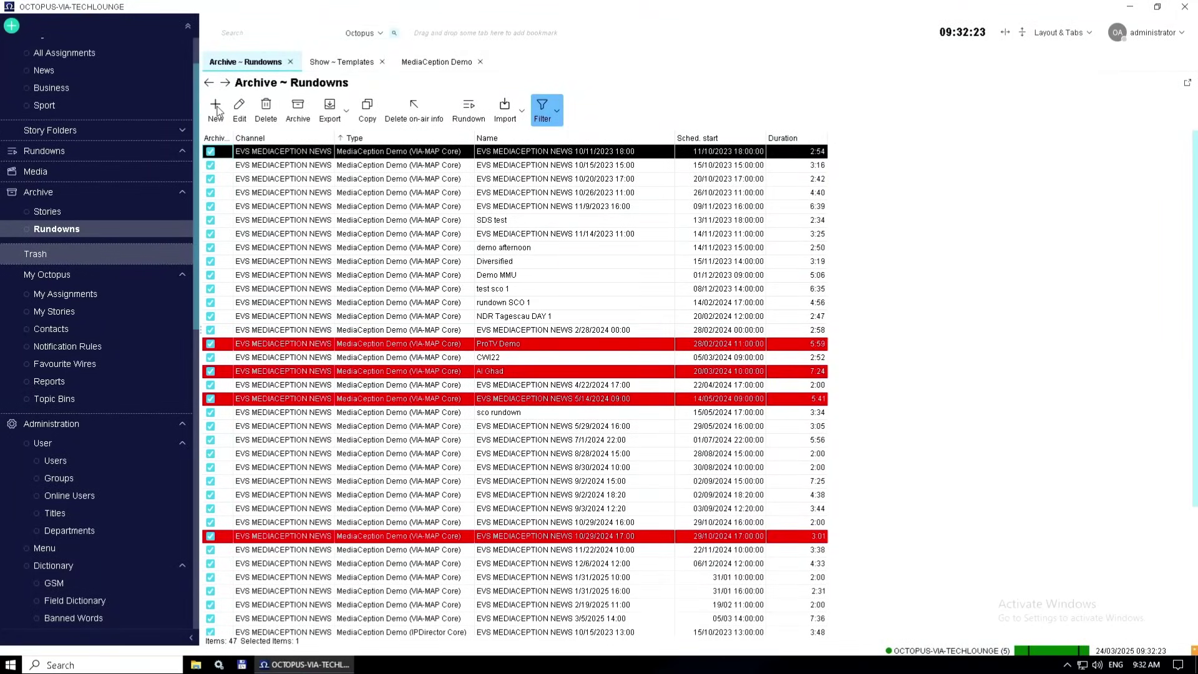
# Step: Create a new rundown of type MediaCeption Demo (VIA-MAP Core)
pyautogui.click(216, 109)
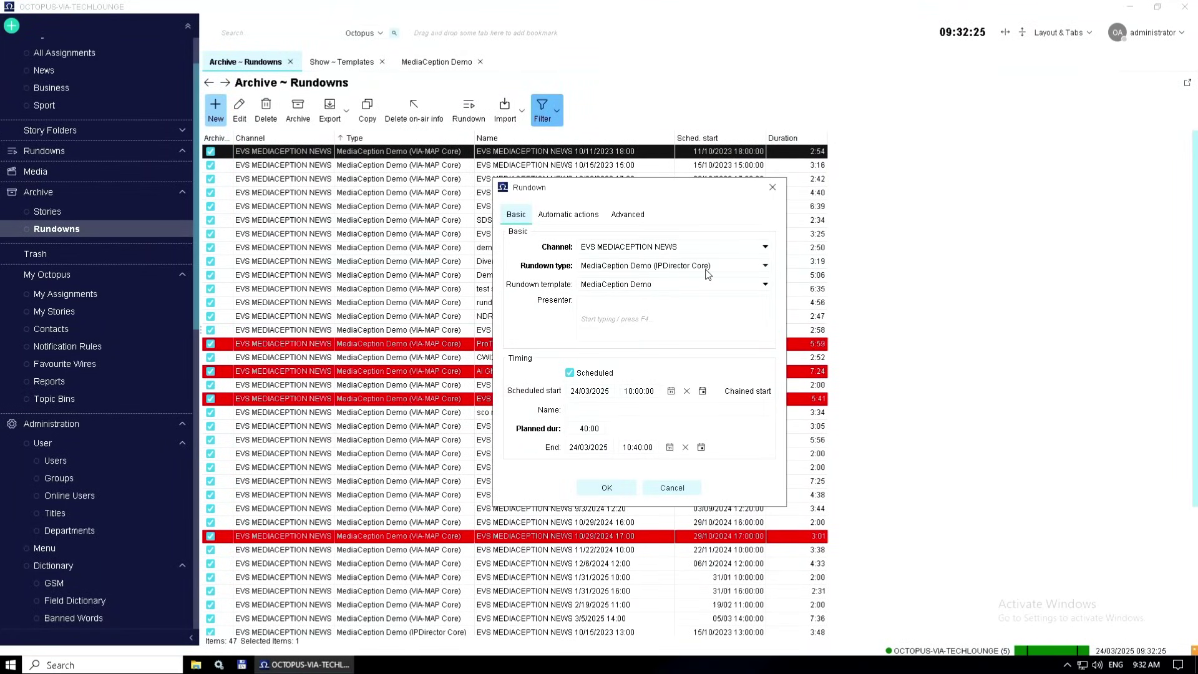
pyautogui.click(708, 269)
pyautogui.click(701, 294)
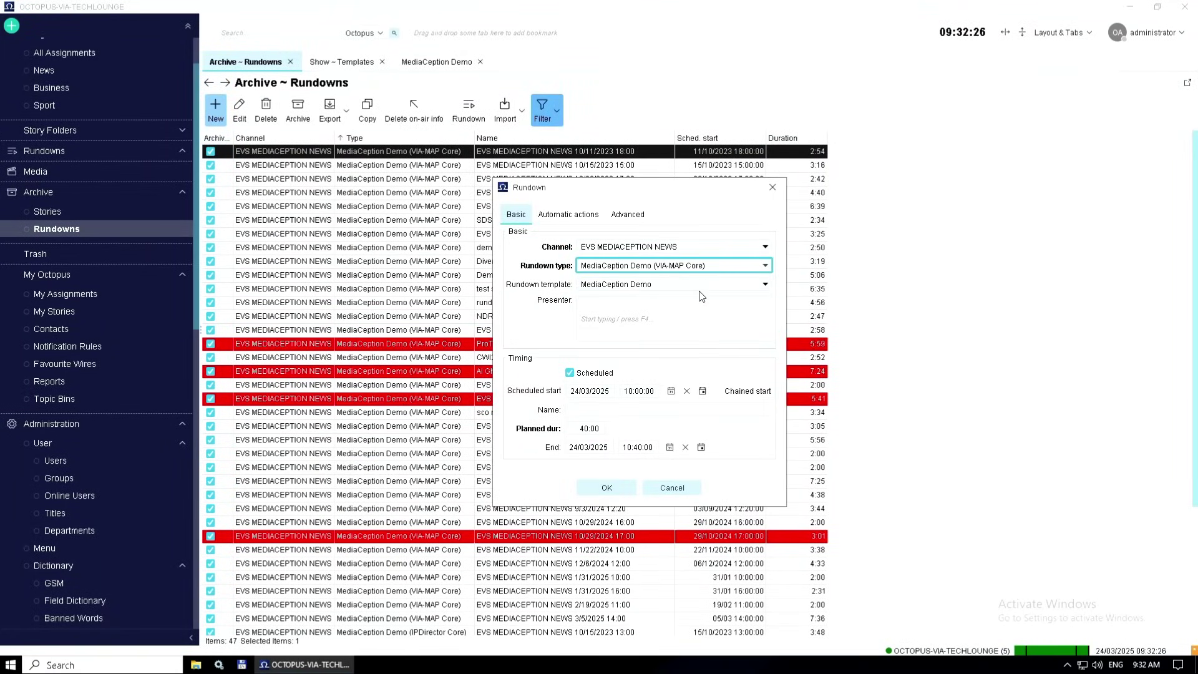
pyautogui.click(618, 488)
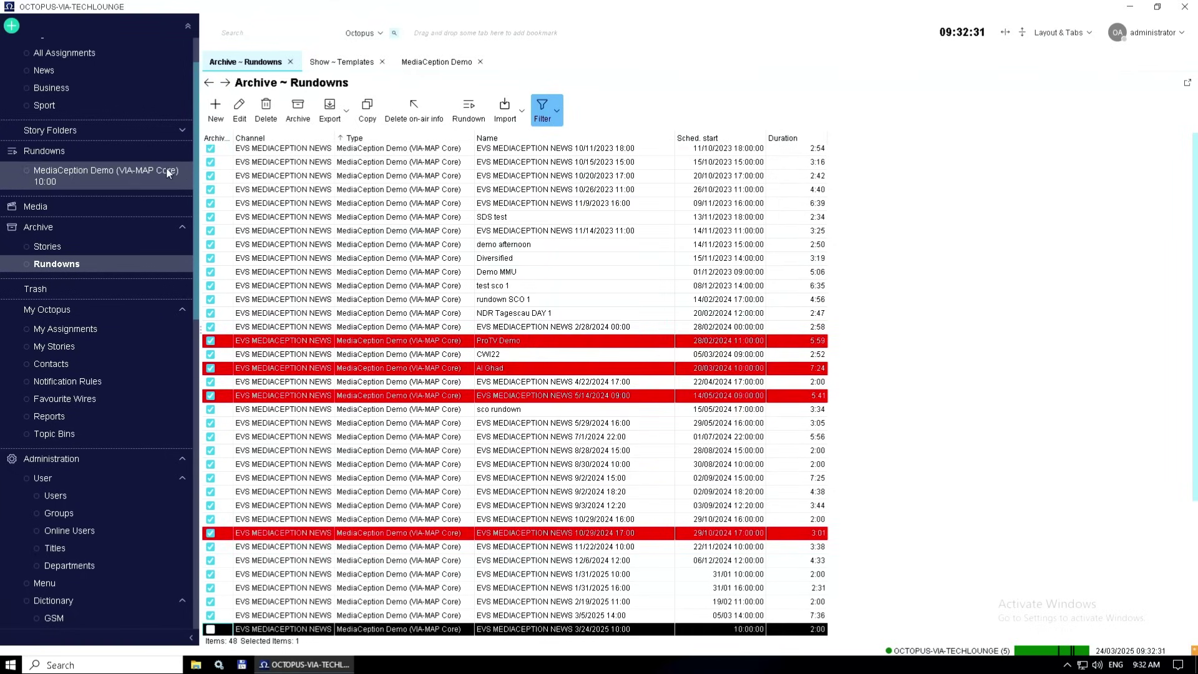
# Step: Open the new 10:00 rundown, MOS-activate it on ipd.evs.mos, and select the Hamilton story
pyautogui.click(166, 167)
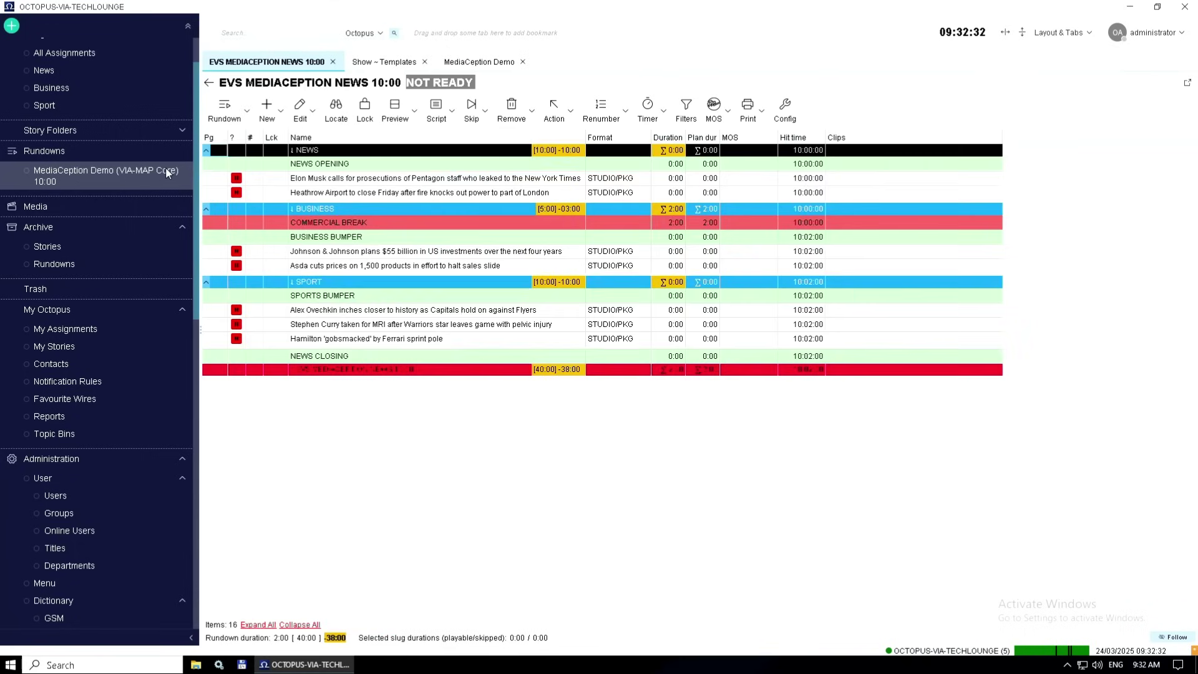
pyautogui.click(728, 112)
pyautogui.click(736, 137)
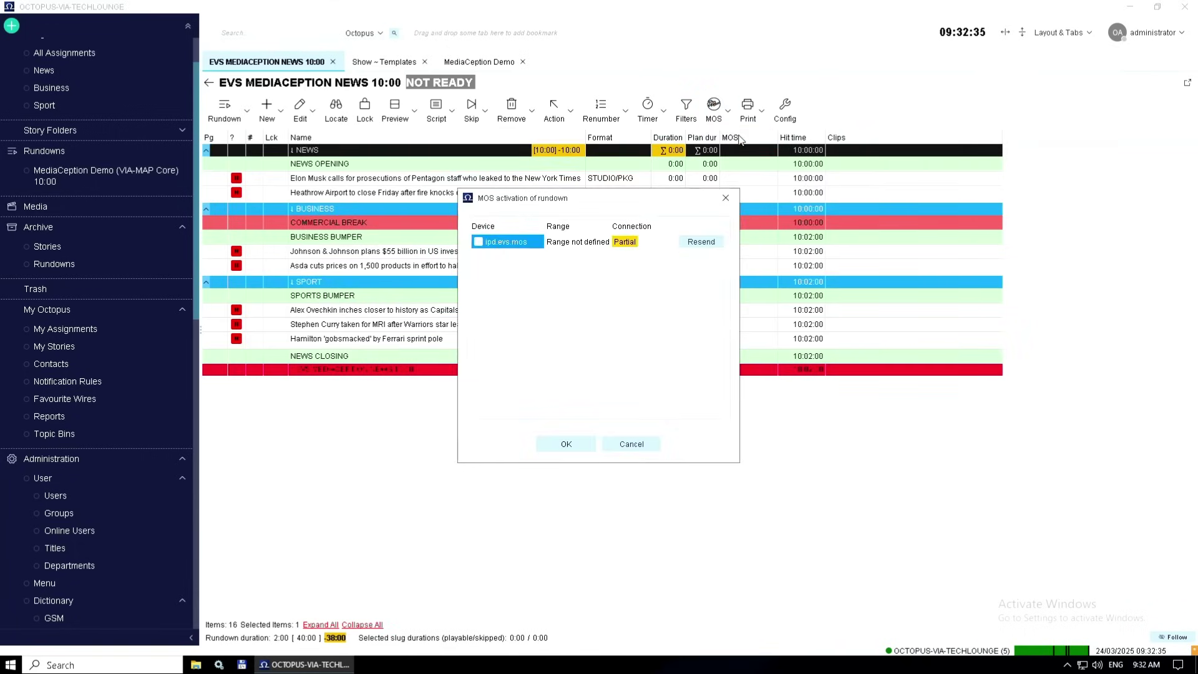
pyautogui.click(563, 447)
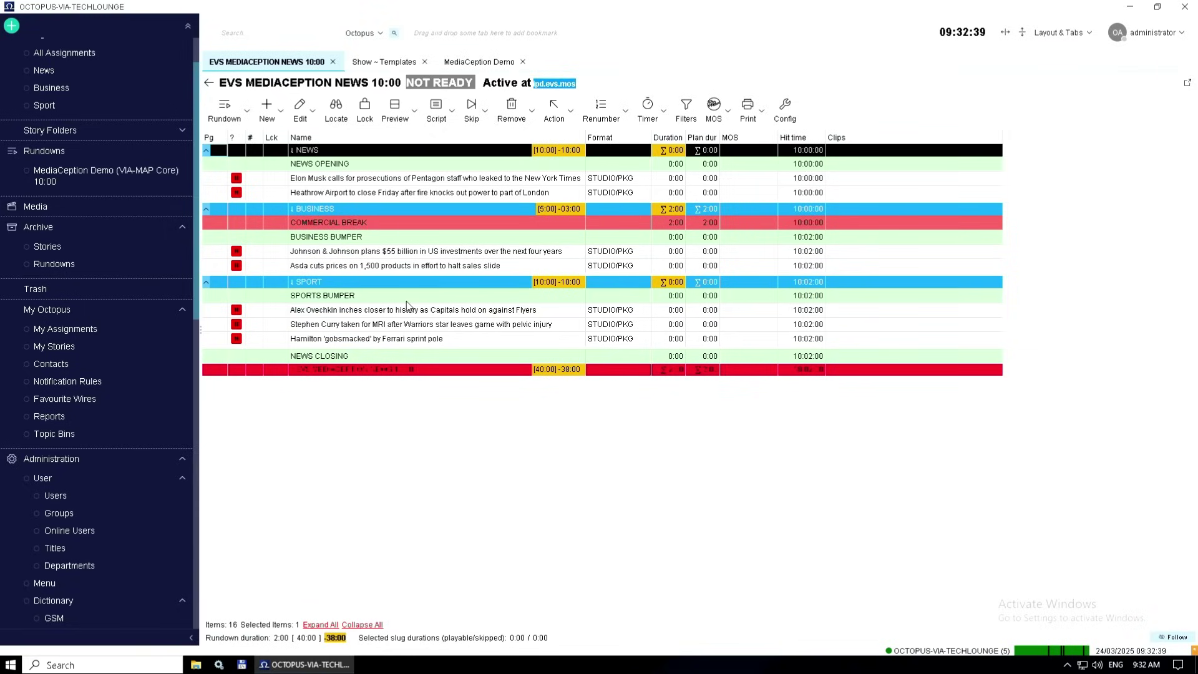
pyautogui.click(399, 340)
# Step: Open the Hamilton 'gobsmacked' story and create its PKG MOS clip on ipdvia.evs.mos
pyautogui.doubleClick(400, 340)
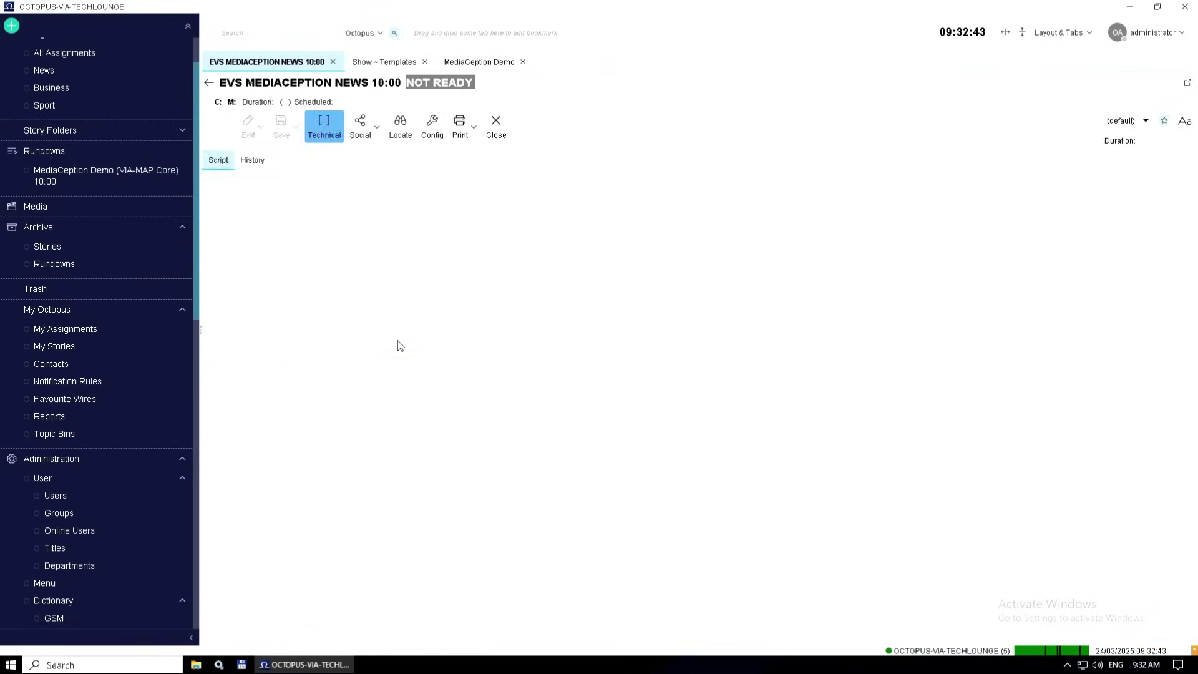
pyautogui.click(303, 419)
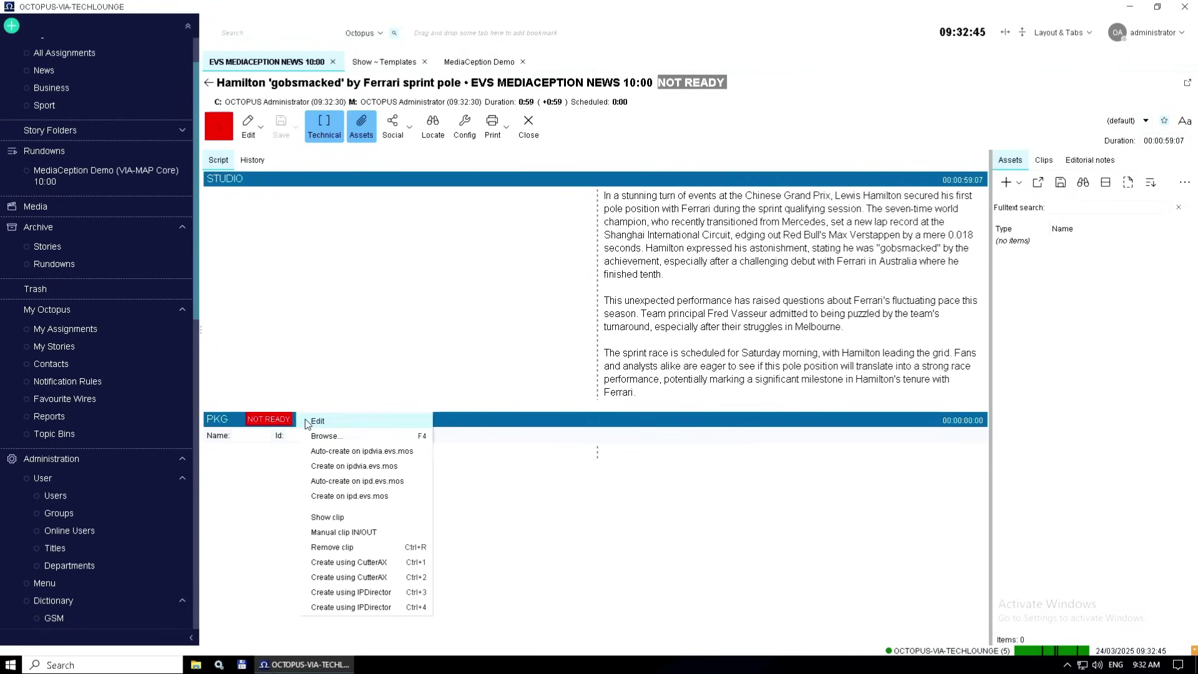
pyautogui.click(342, 467)
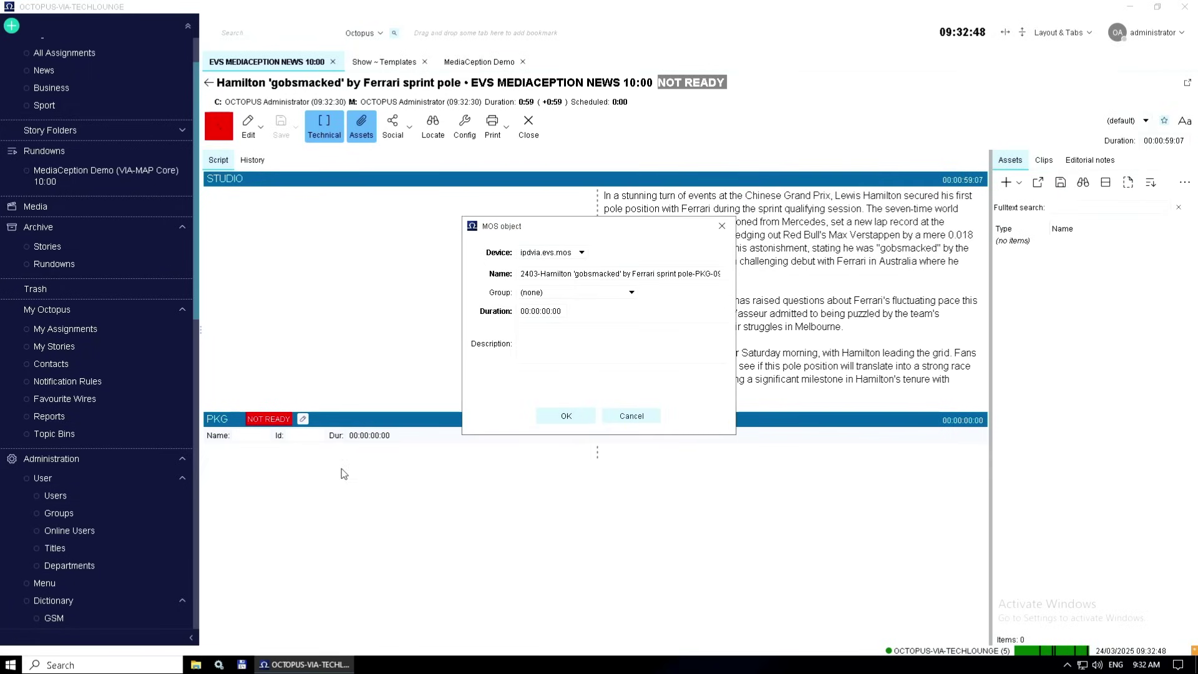
pyautogui.click(573, 418)
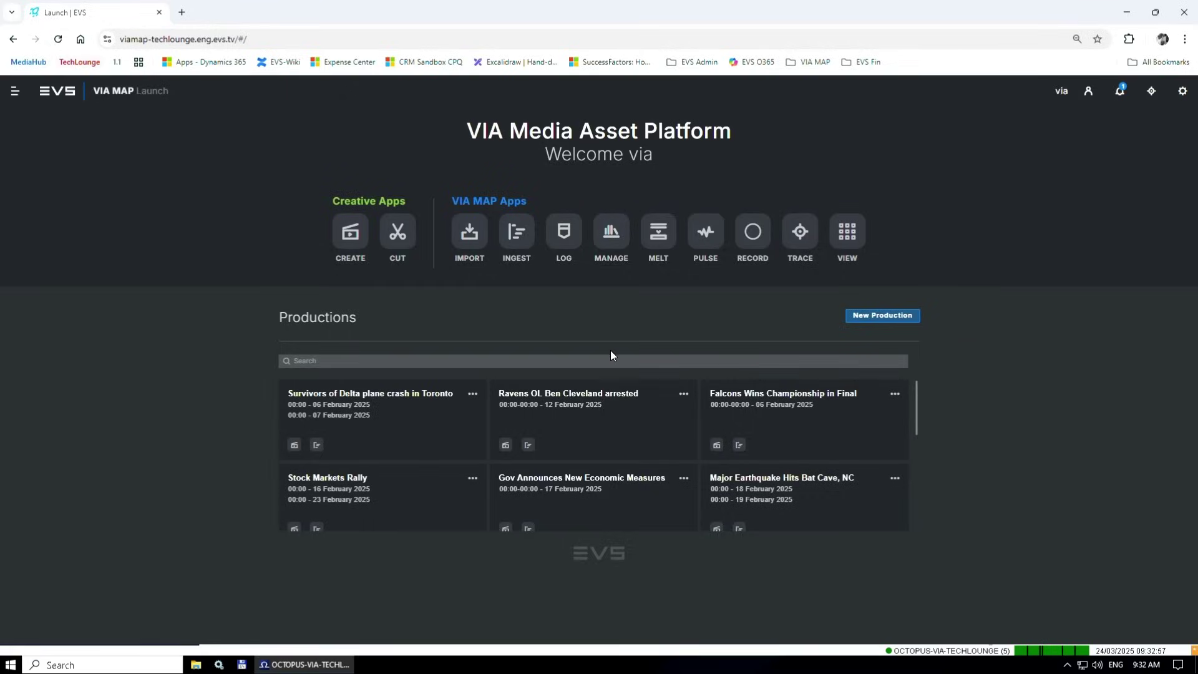
# Step: In VIA MAP's MANAGE app, inspect both new 2403-Hamilton assets at the top of the list
pyautogui.click(609, 235)
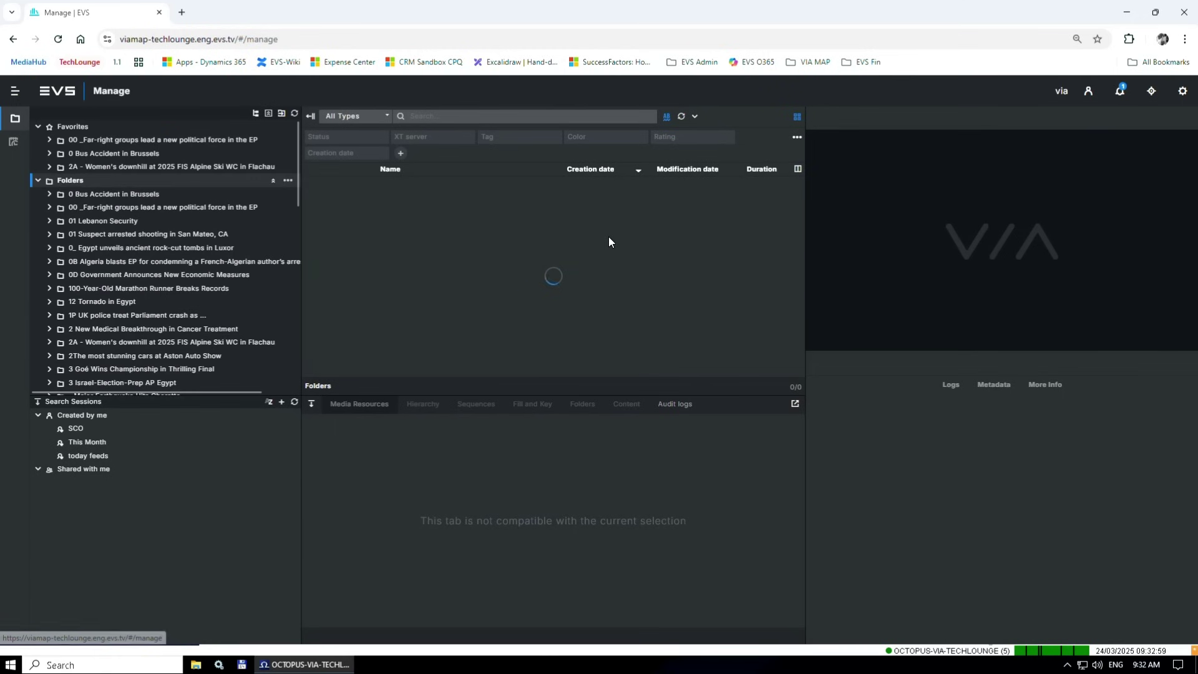
pyautogui.click(460, 191)
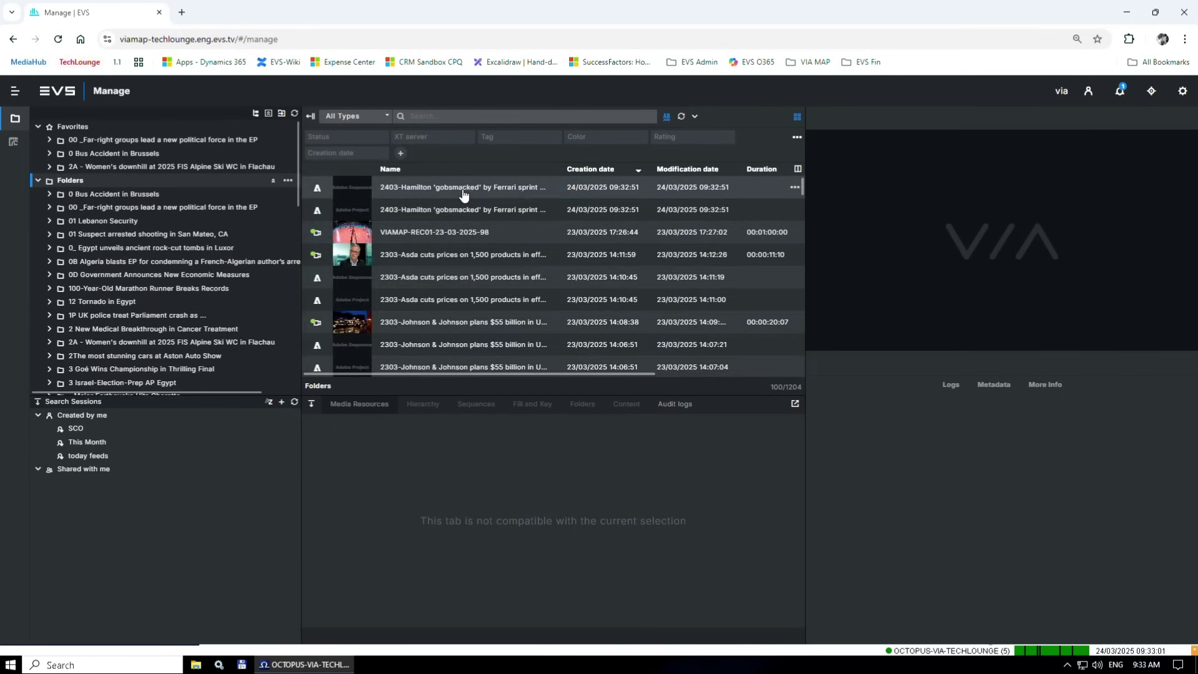
pyautogui.click(463, 215)
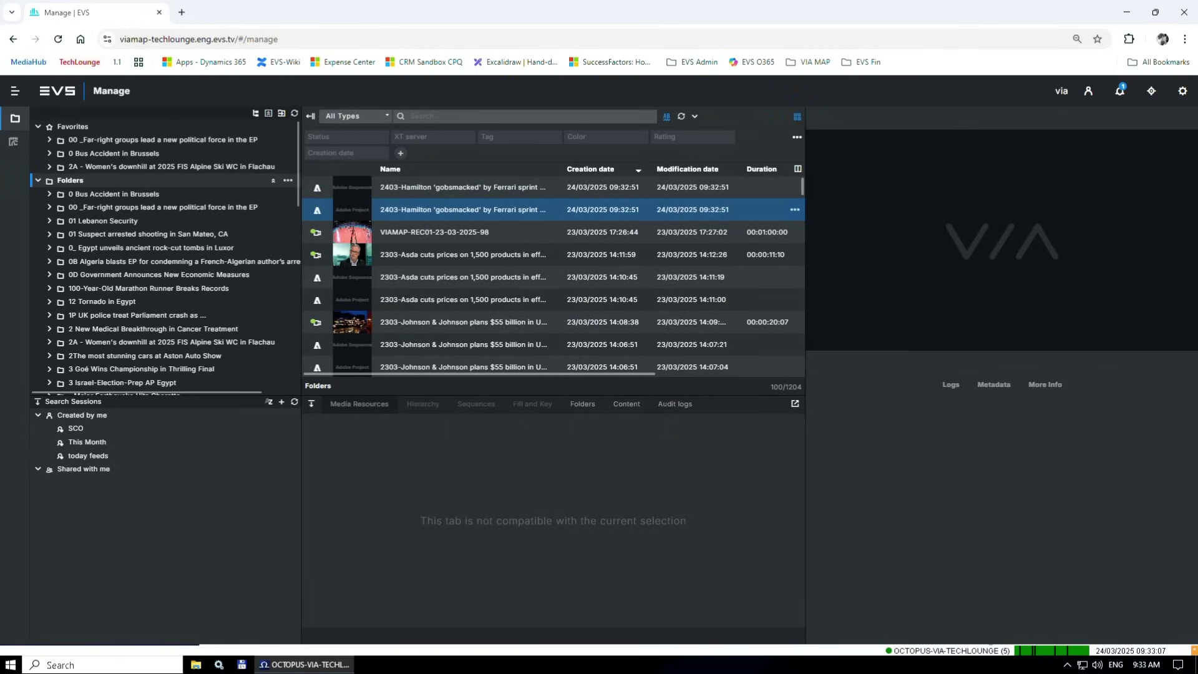
pyautogui.hotkey('alt', 'Tab')
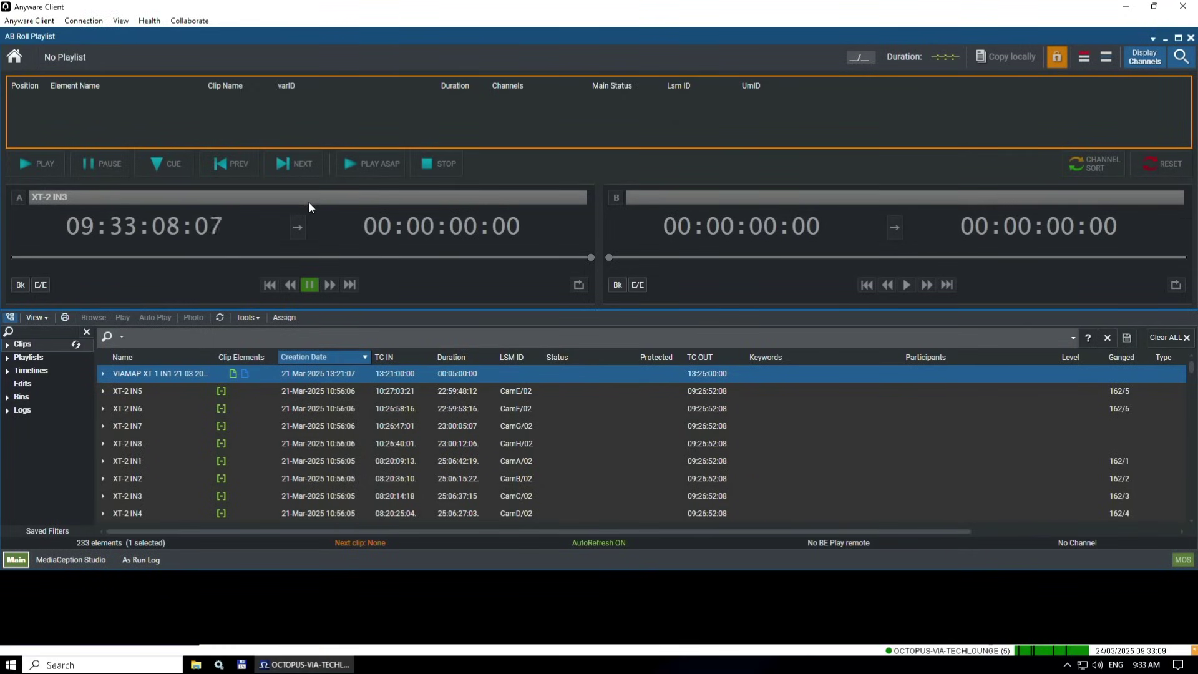
# Step: Load the MediaCeption Demo (VIA-MAP Core) 10:00 playlist into the AB Roll Playlist and review its 12 elements
pyautogui.click(20, 358)
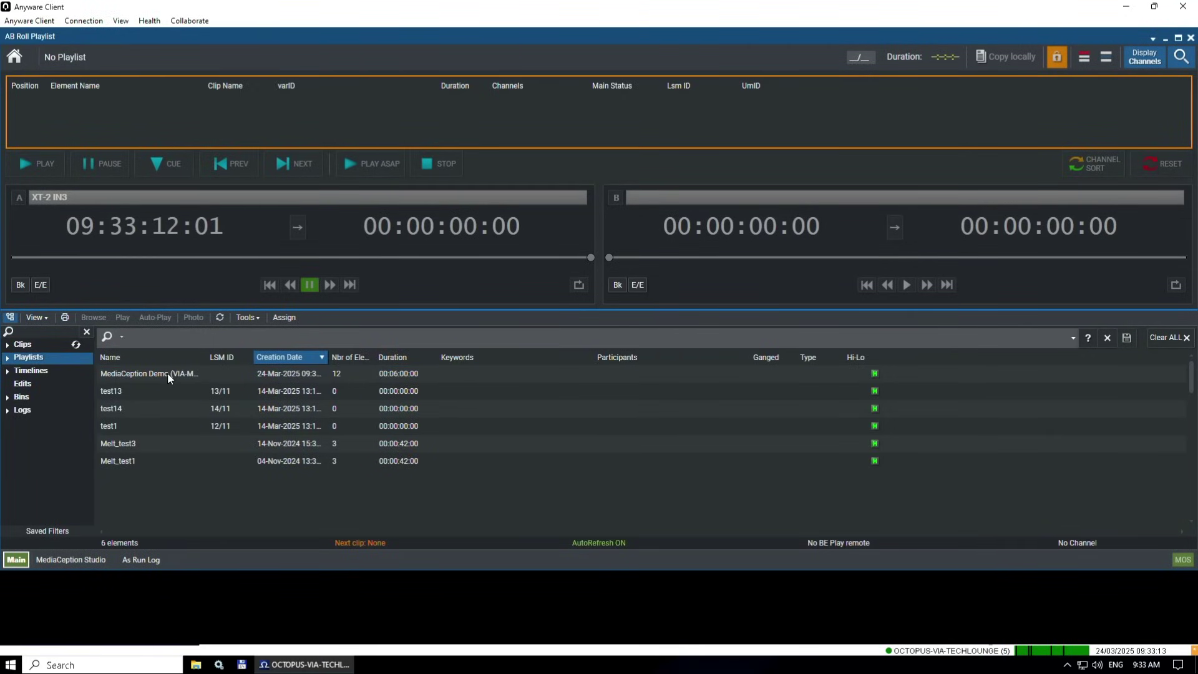
pyautogui.click(169, 378)
pyautogui.moveTo(169, 377); pyautogui.dragTo(202, 115)
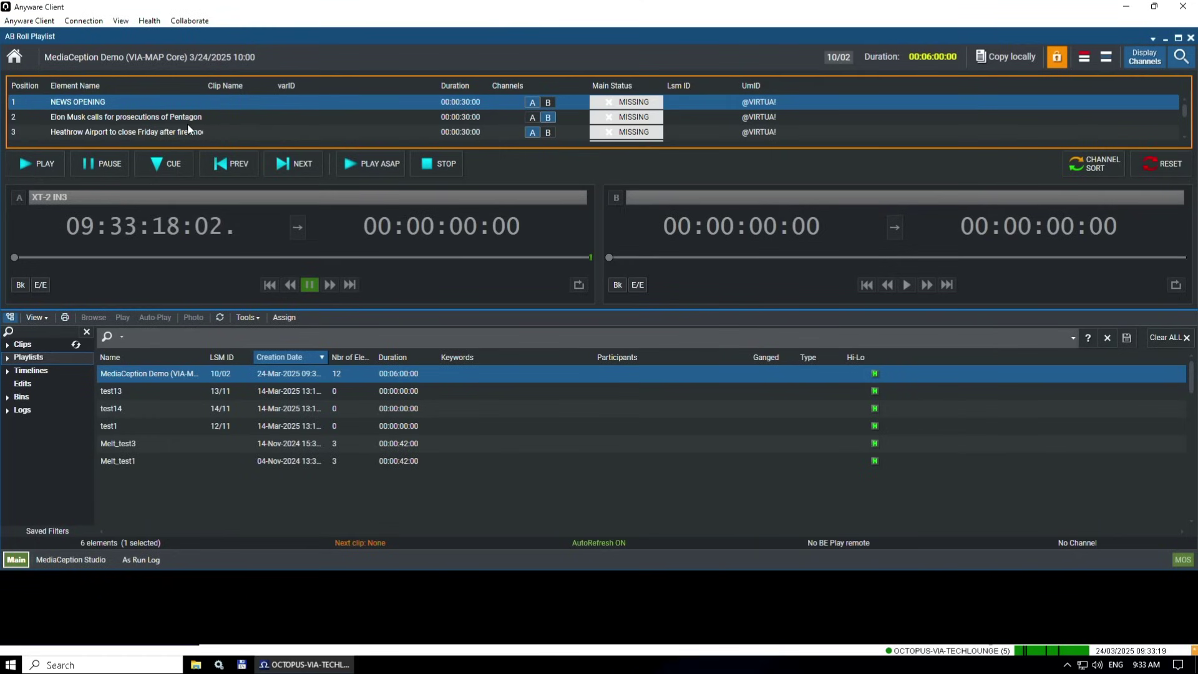
pyautogui.scroll(-3, 192, 117)
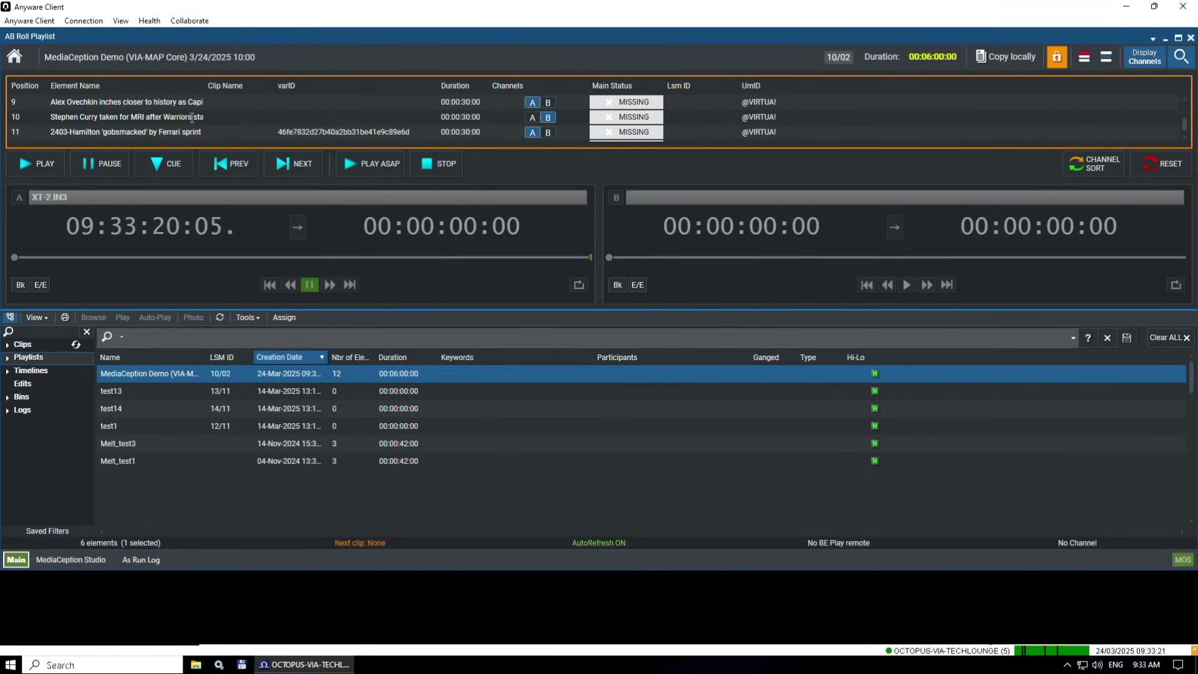
pyautogui.scroll(2, 192, 118)
pyautogui.scroll(-2, 191, 117)
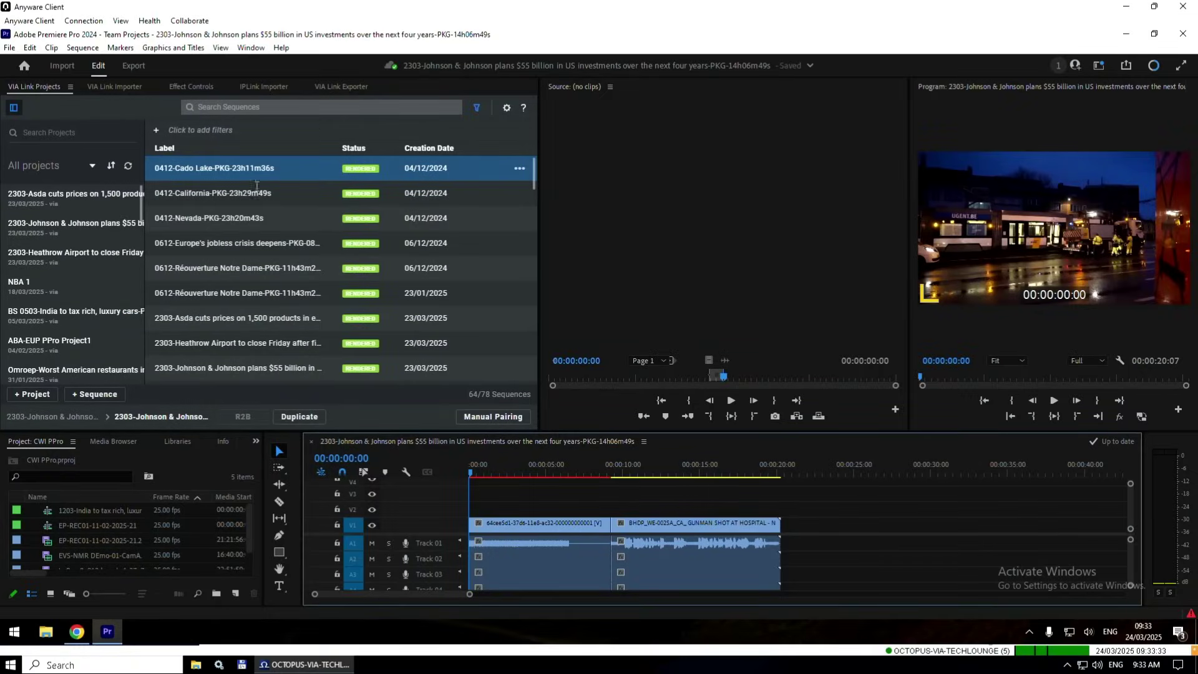
# Step: Refresh VIA Link Projects, open the 2403-Hamilton project and double-click its sequence
pyautogui.click(128, 166)
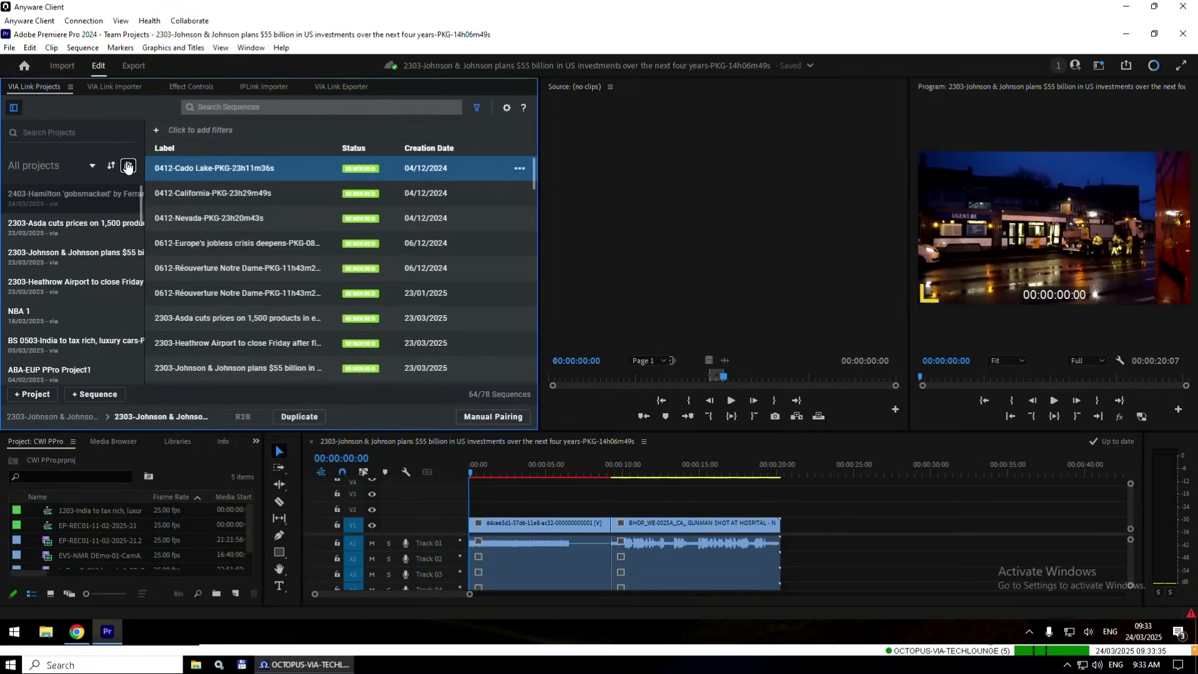
pyautogui.click(86, 200)
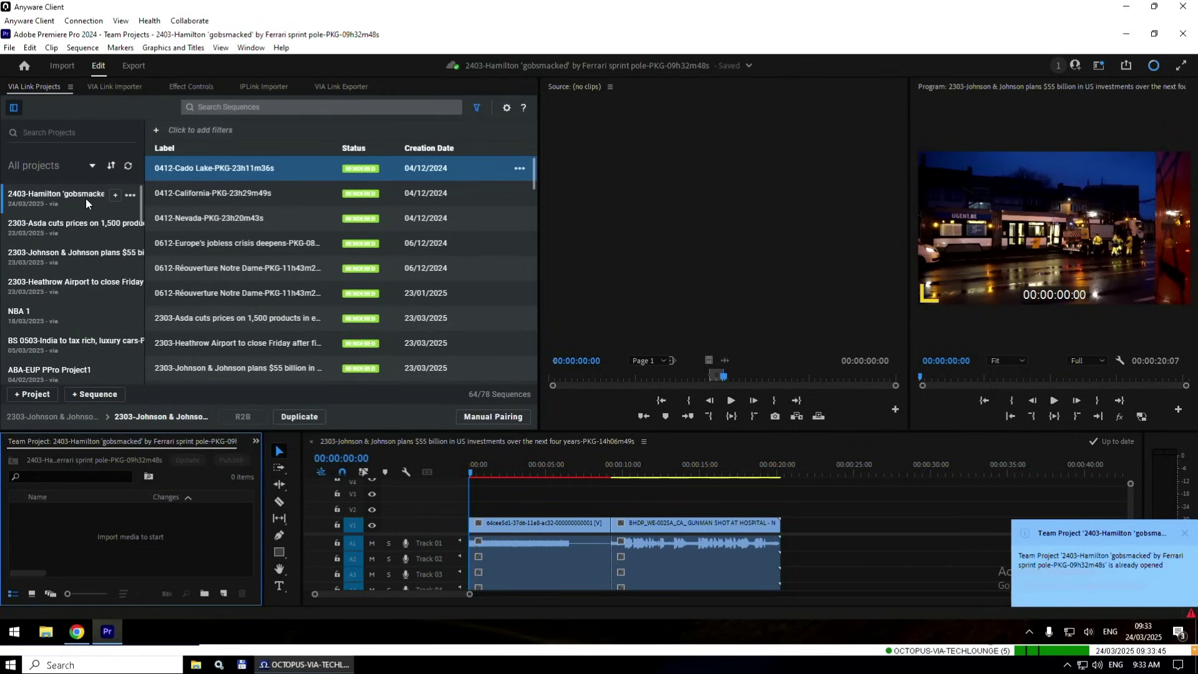
pyautogui.click(85, 197)
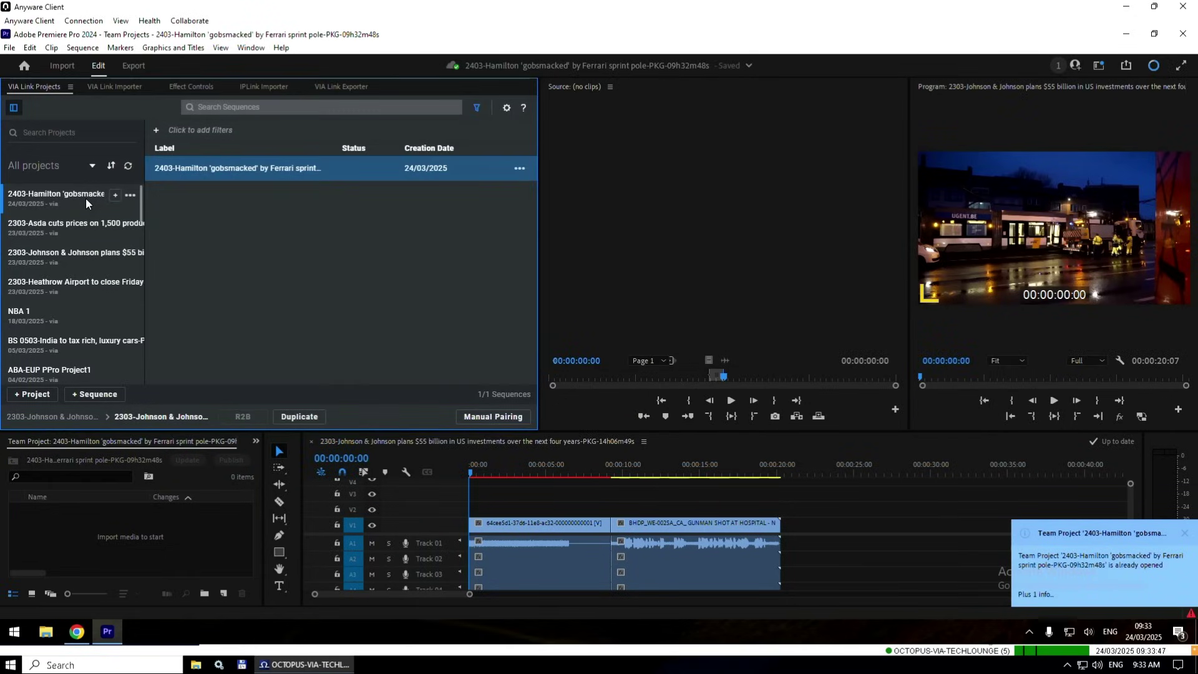
pyautogui.doubleClick(315, 168)
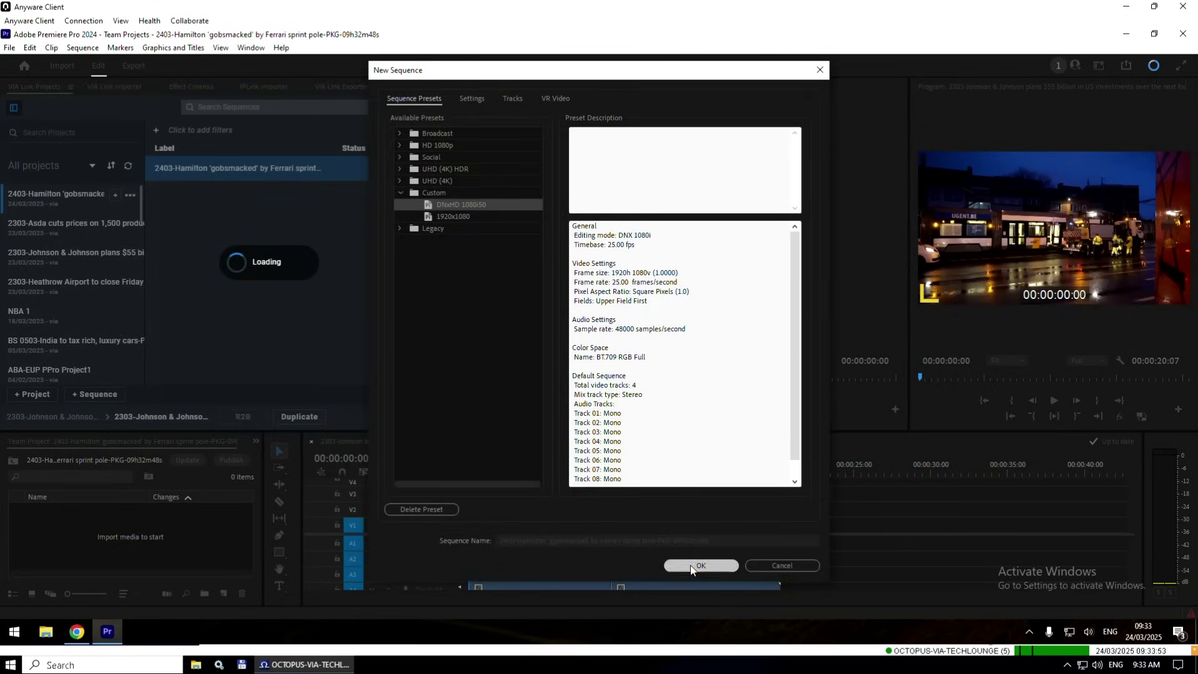
# Step: Accept the Custom DNxHD preset to create the empty 2403-Hamilton sequence
pyautogui.click(691, 565)
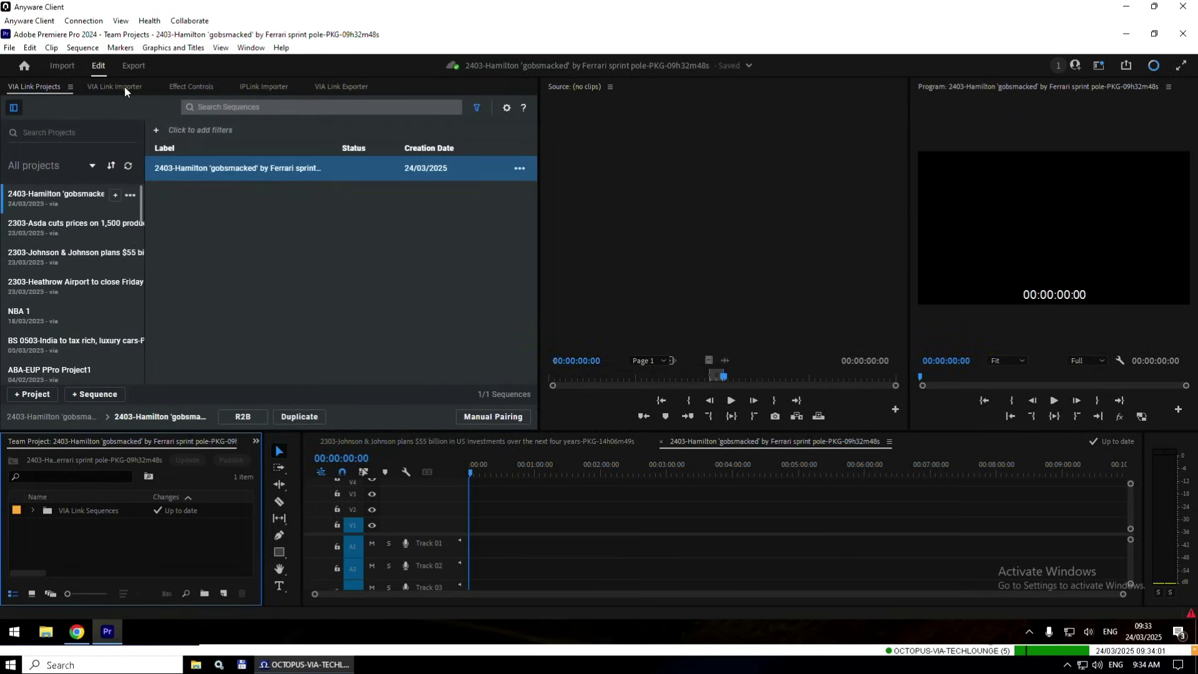
# Step: Import the 2910-Worst American restaurants in Europe clip via VIA Link Importer, dismissing the audio warning
pyautogui.click(125, 86)
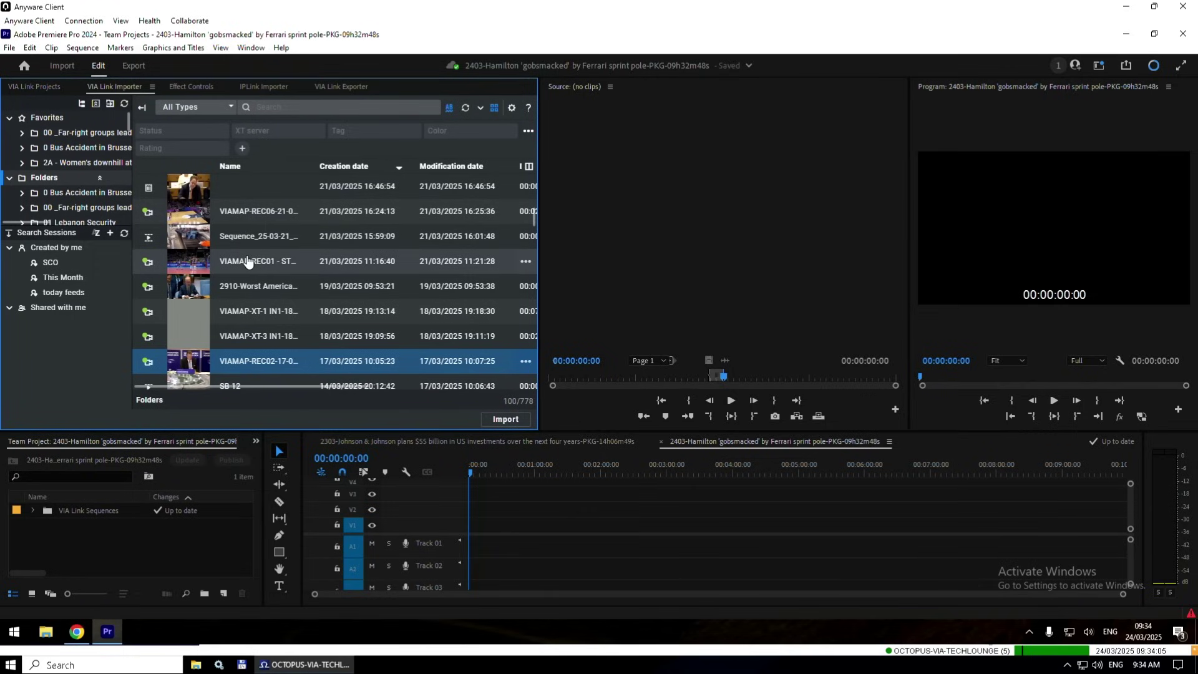
pyautogui.click(230, 297)
pyautogui.doubleClick(230, 297)
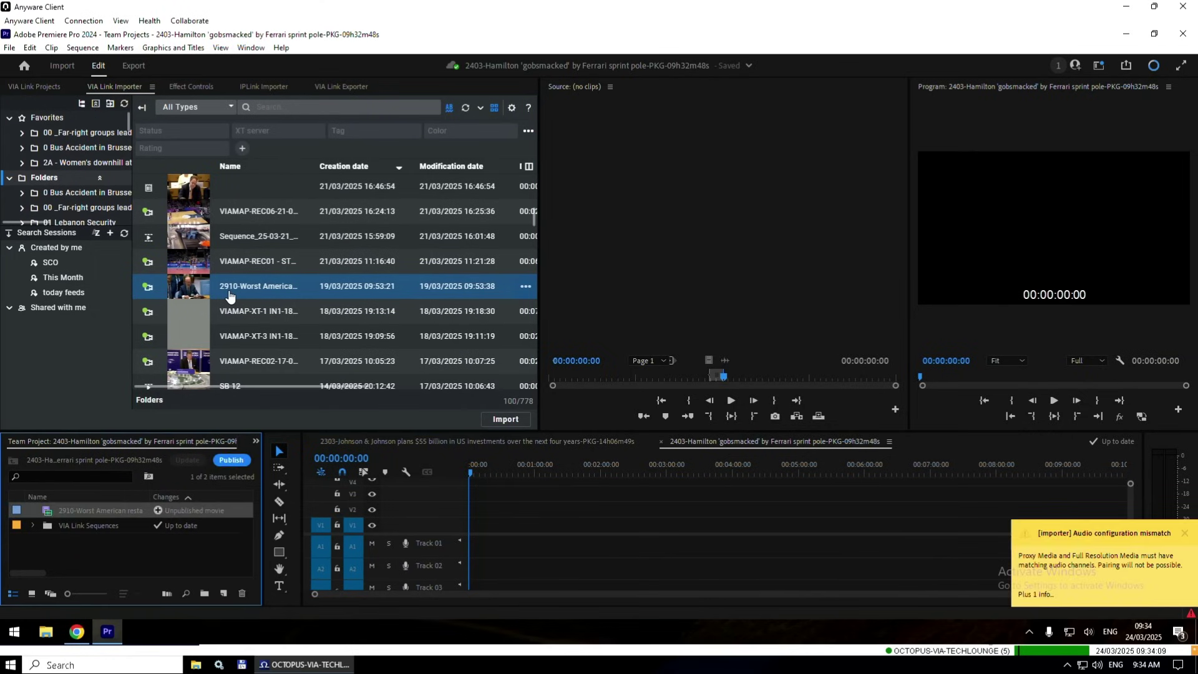
pyautogui.click(1186, 534)
# Step: Edit the restaurants clip from 00:00:04:12 to 00:00:31:03 into the empty Hamilton sequence
pyautogui.click(588, 380)
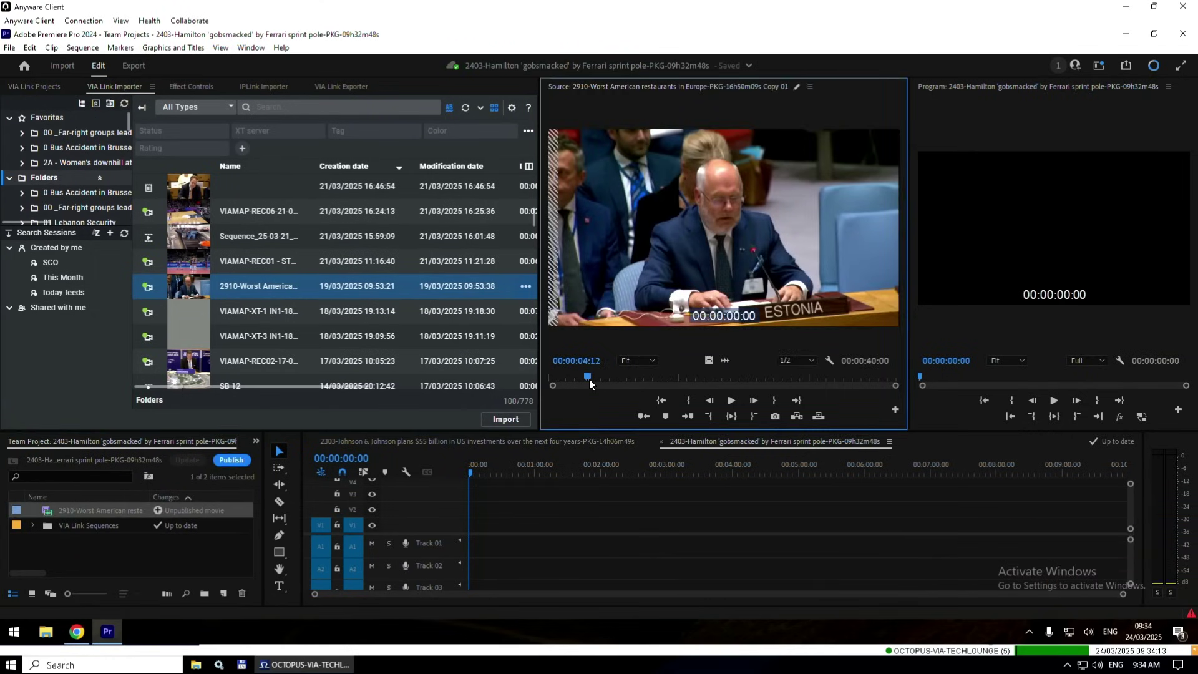
pyautogui.press('i')
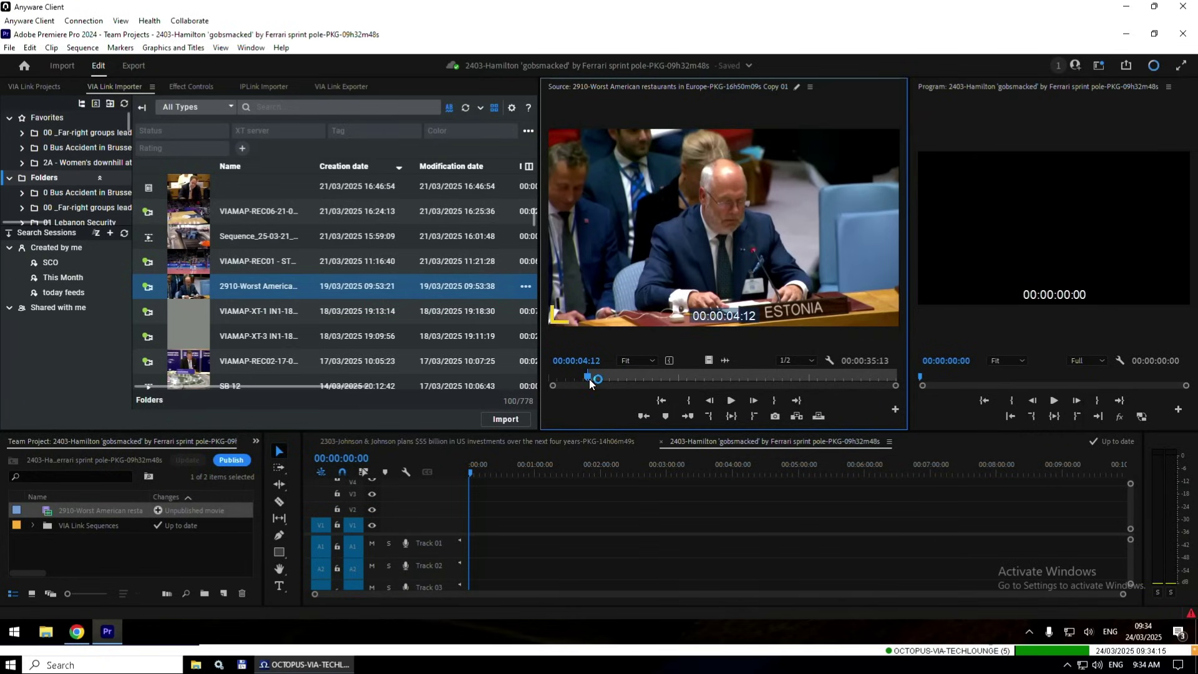
pyautogui.press('l')
pyautogui.press('l')
pyautogui.press('l')
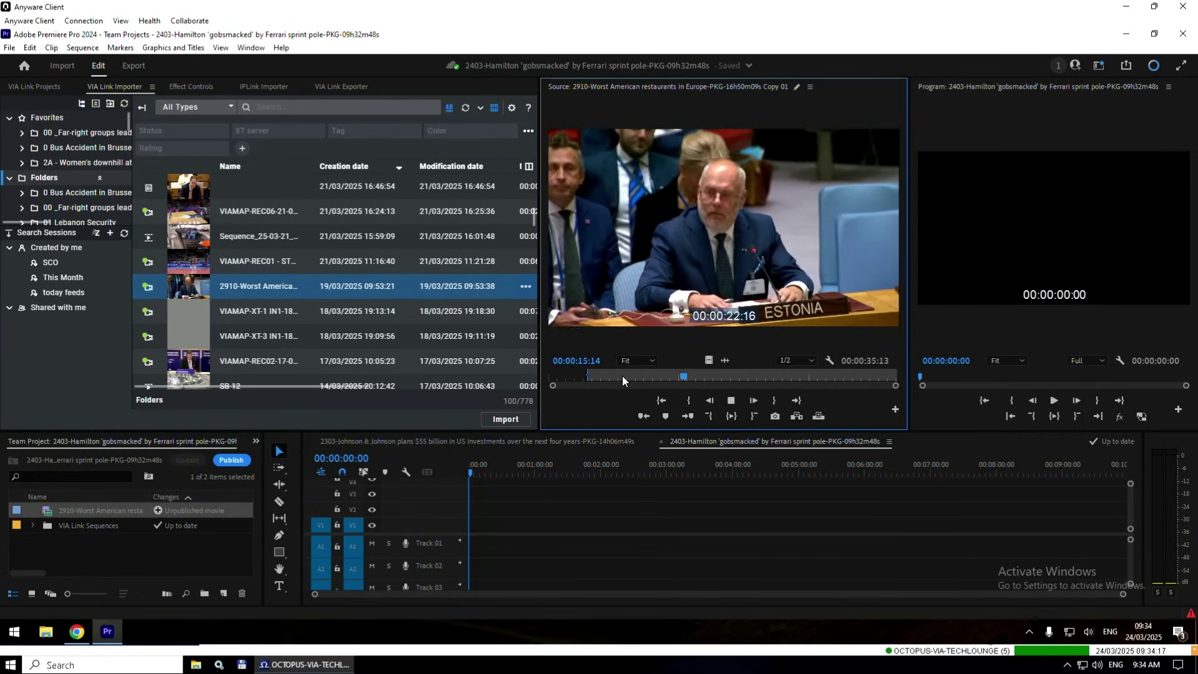
pyautogui.press('o')
pyautogui.press('k')
pyautogui.press('.')
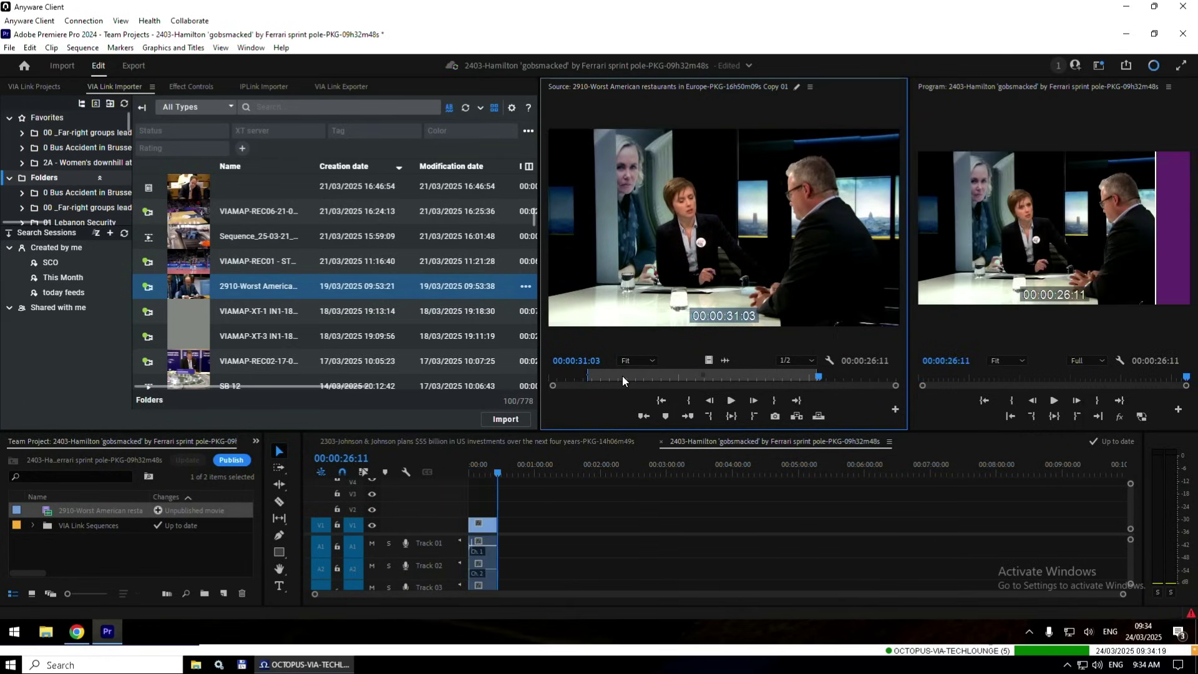
# Step: Import VIAMAP-REC02 and append an 11:01 range ending at 00:00:33:06 to the sequence end
pyautogui.doubleClick(296, 366)
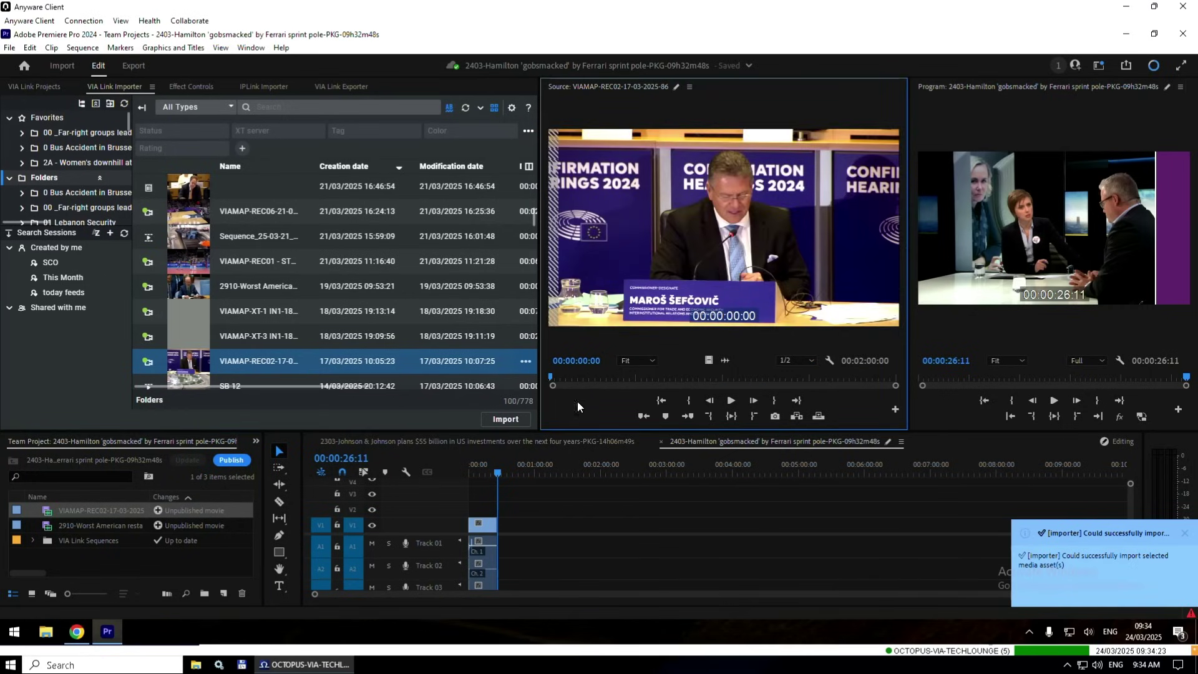
pyautogui.click(614, 375)
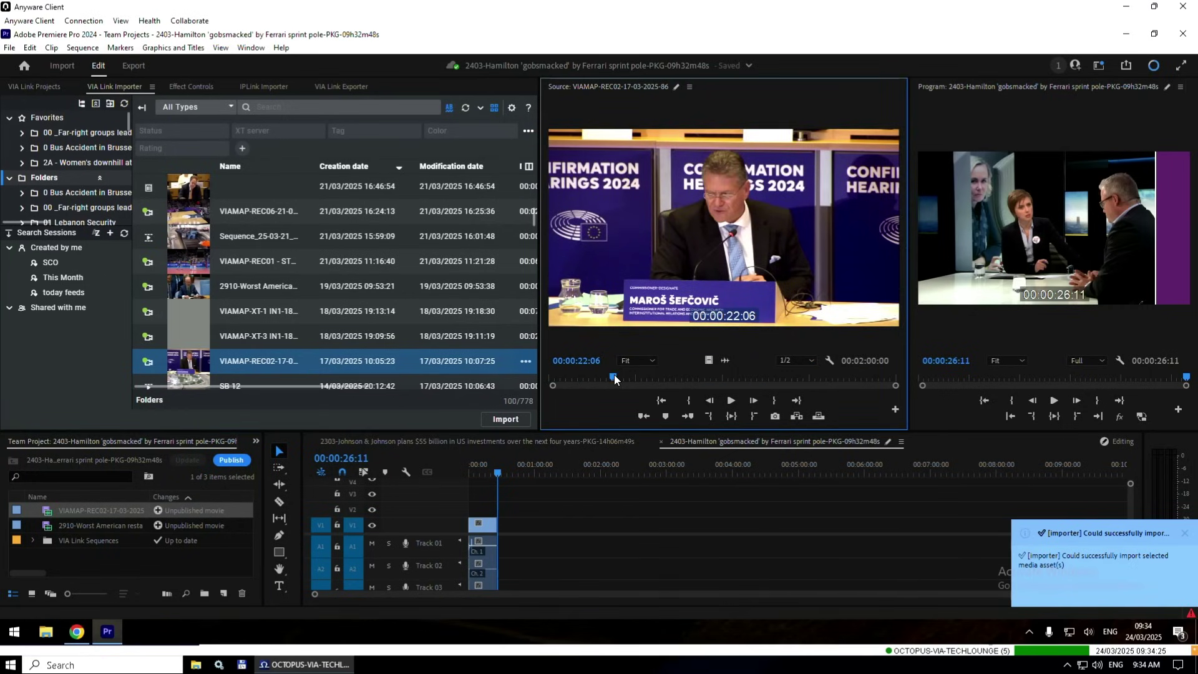
pyautogui.press('space')
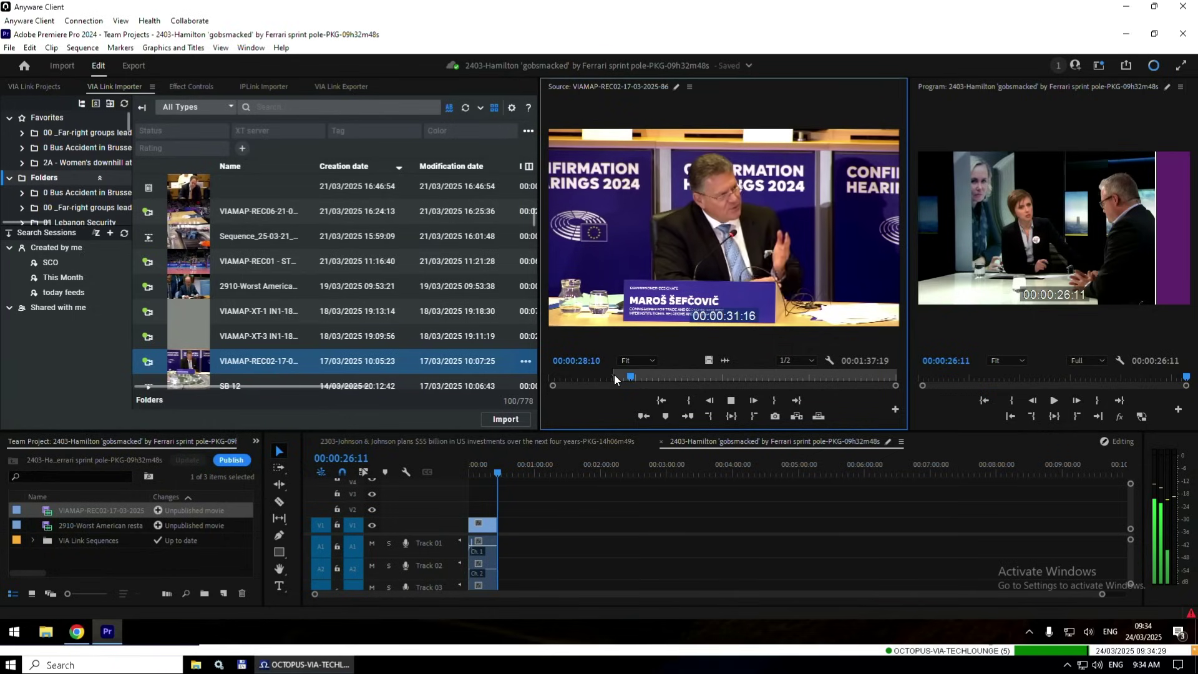
pyautogui.press('space')
pyautogui.press('o')
pyautogui.press(',')
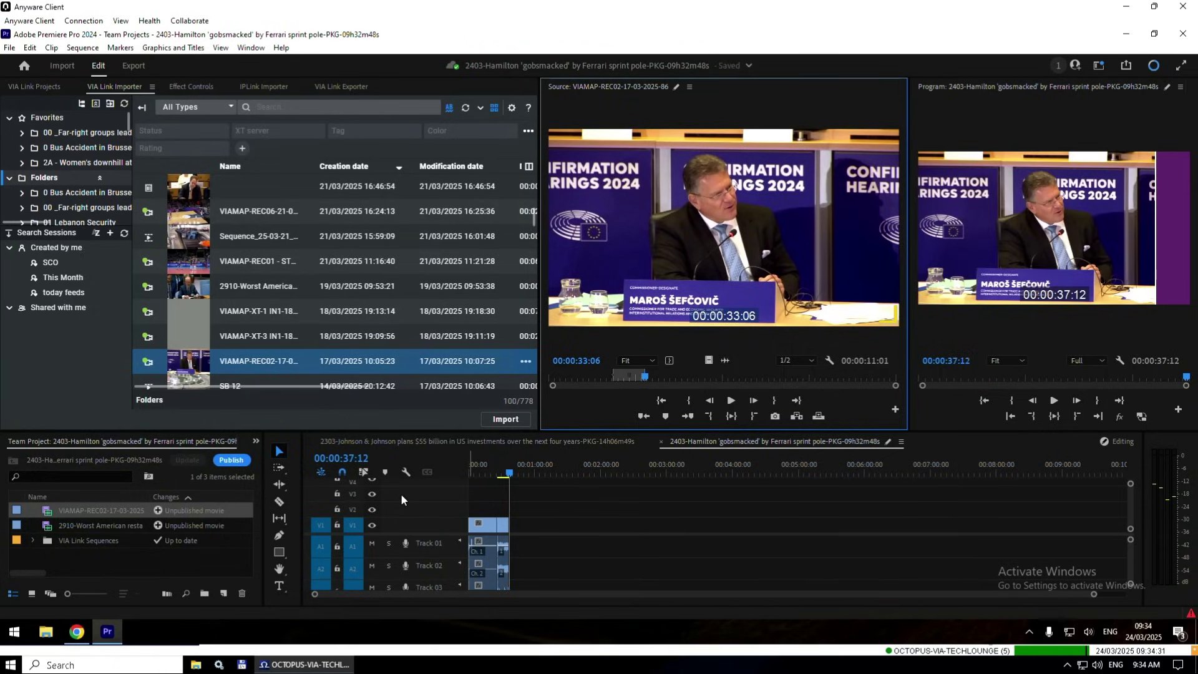
pyautogui.click(336, 87)
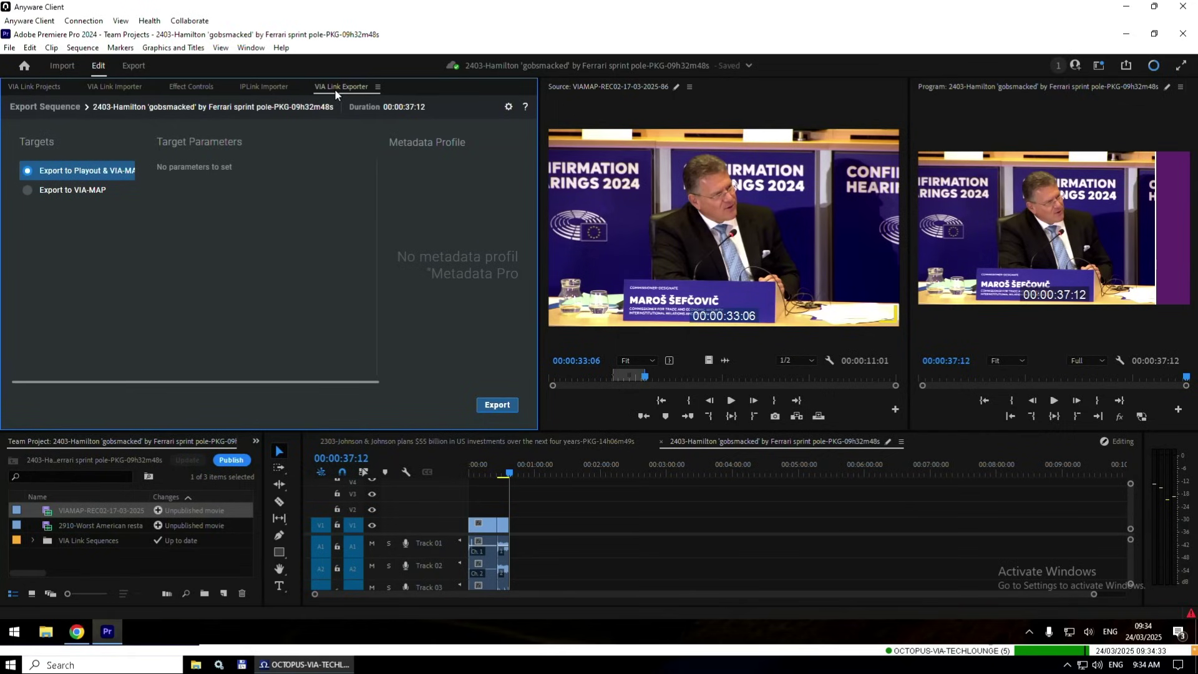
# Step: Export the 37:12 Hamilton sequence to Playout & VIA-MAP and check its encode in Media Encoder
pyautogui.click(505, 407)
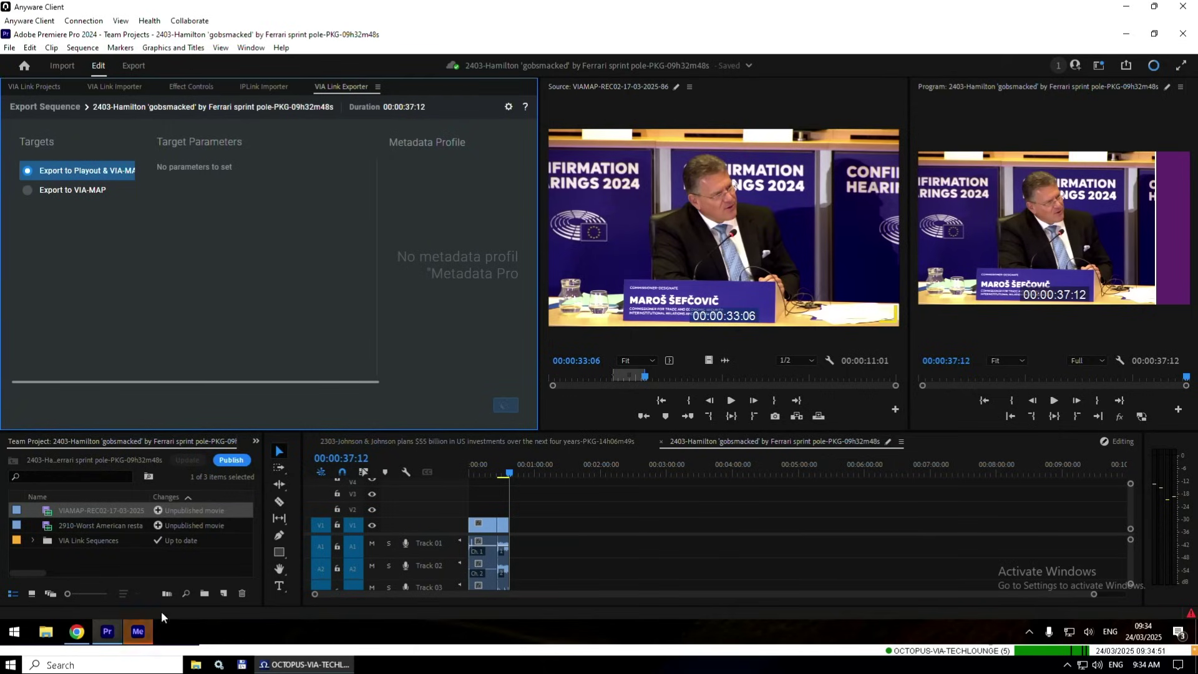
pyautogui.click(138, 631)
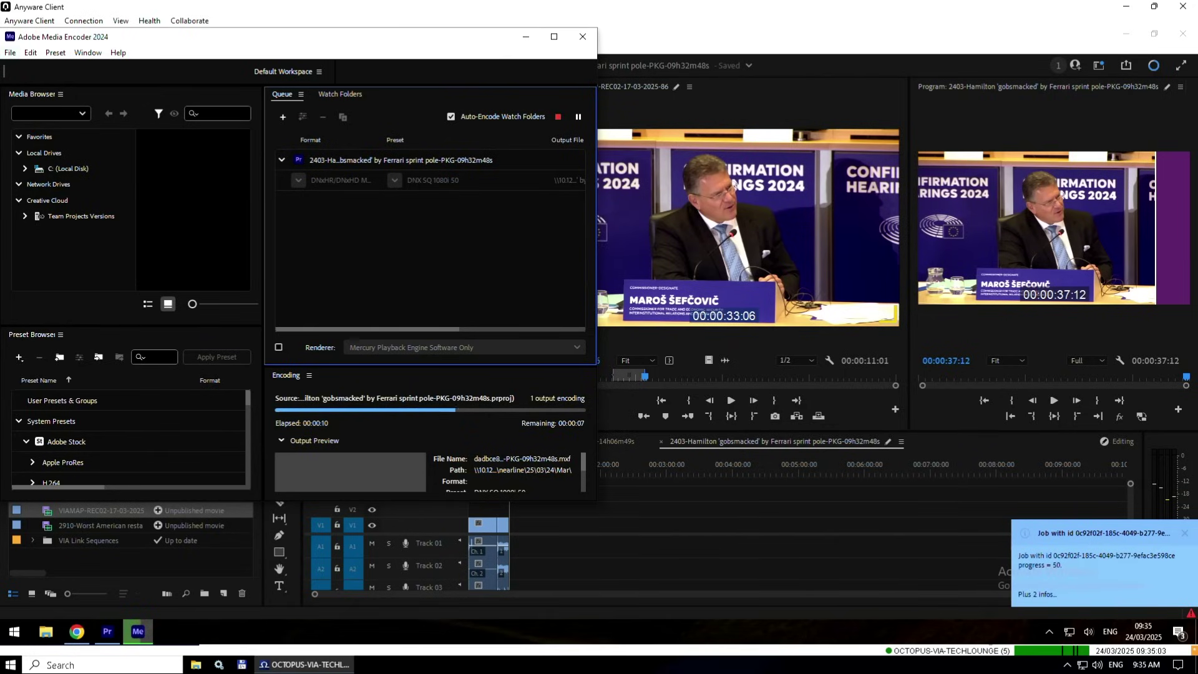
pyautogui.hotkey('alt', 'Tab')
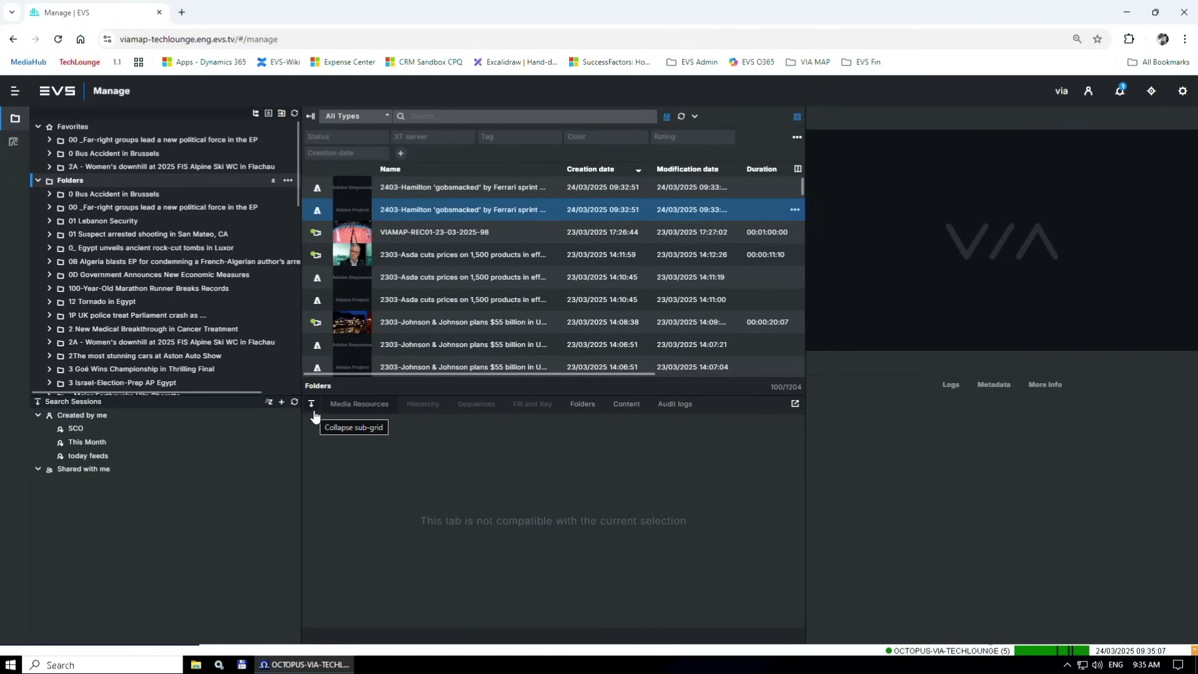
# Step: Open VIA MAP's TRACE app and show the tasks of the in-progress Hamilton Adobe-Export workflow
pyautogui.click(15, 90)
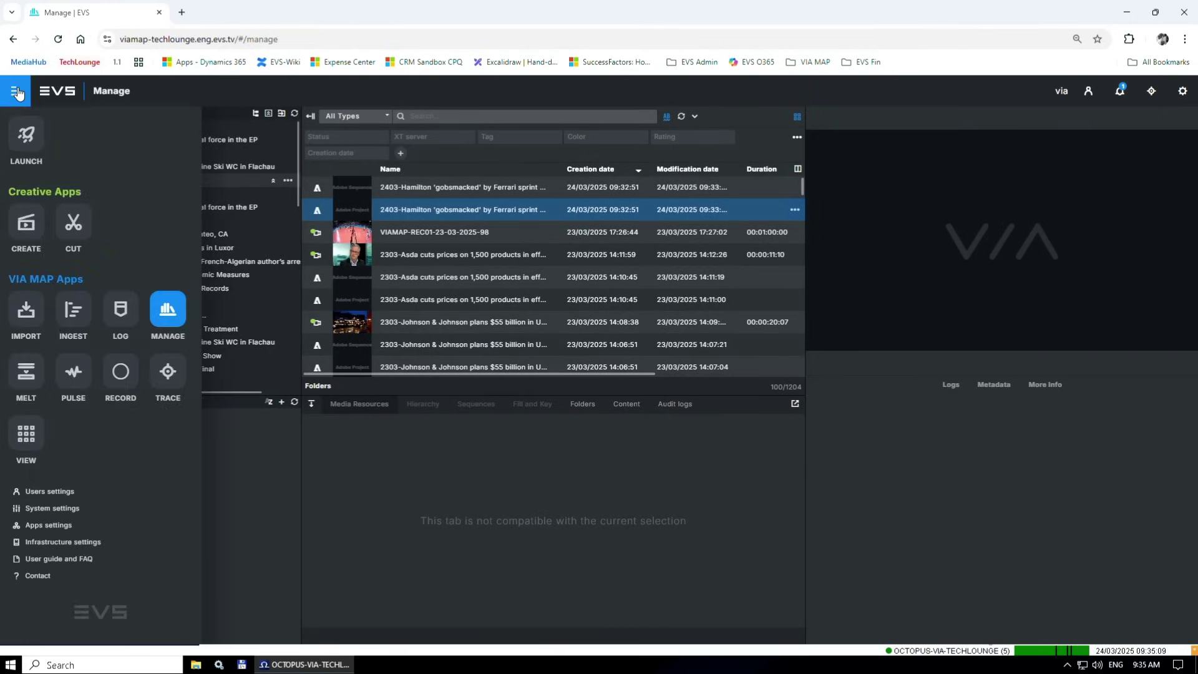
pyautogui.click(166, 372)
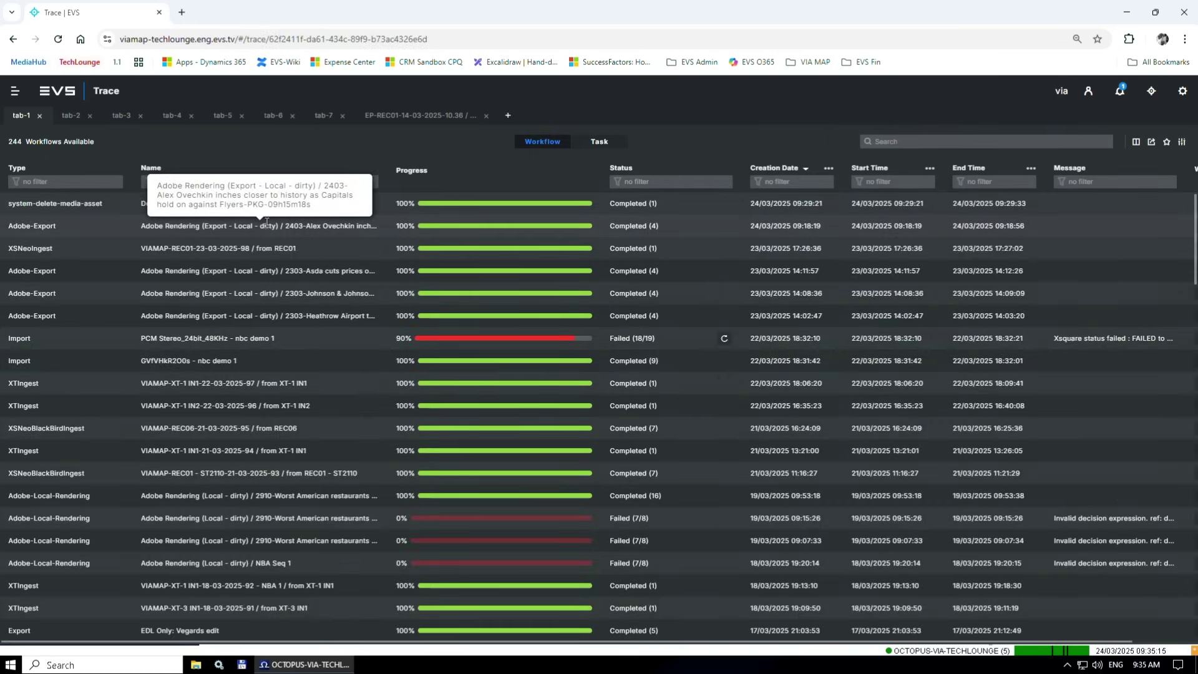
pyautogui.click(339, 202)
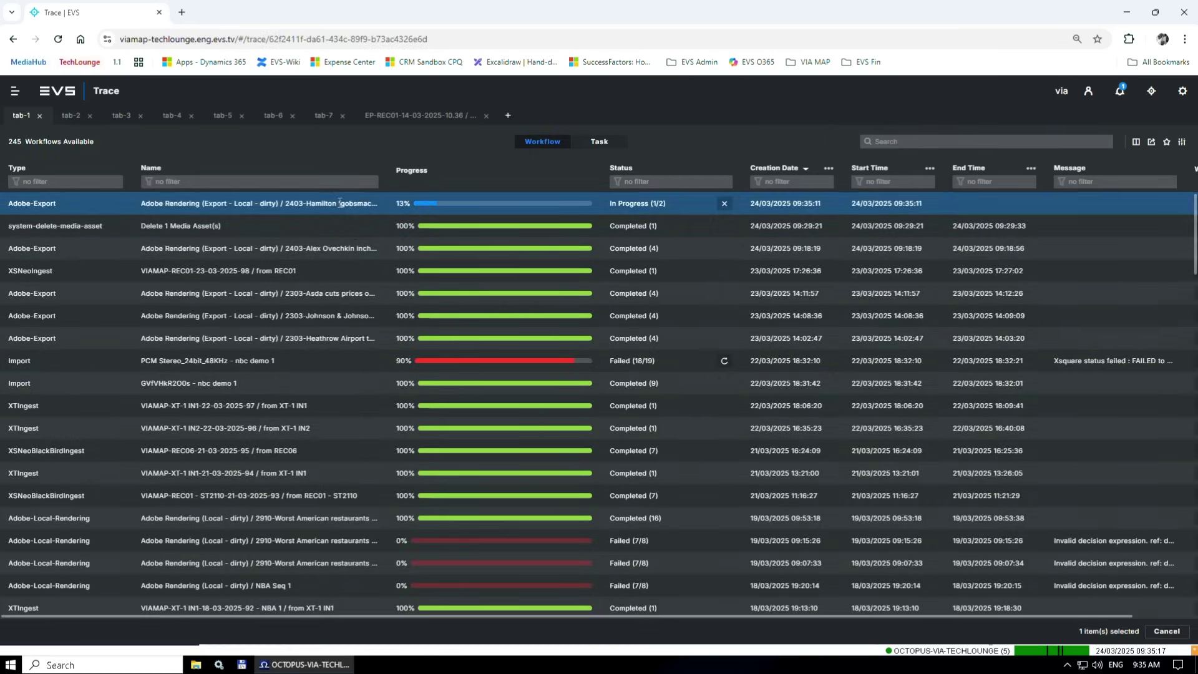
pyautogui.click(340, 202)
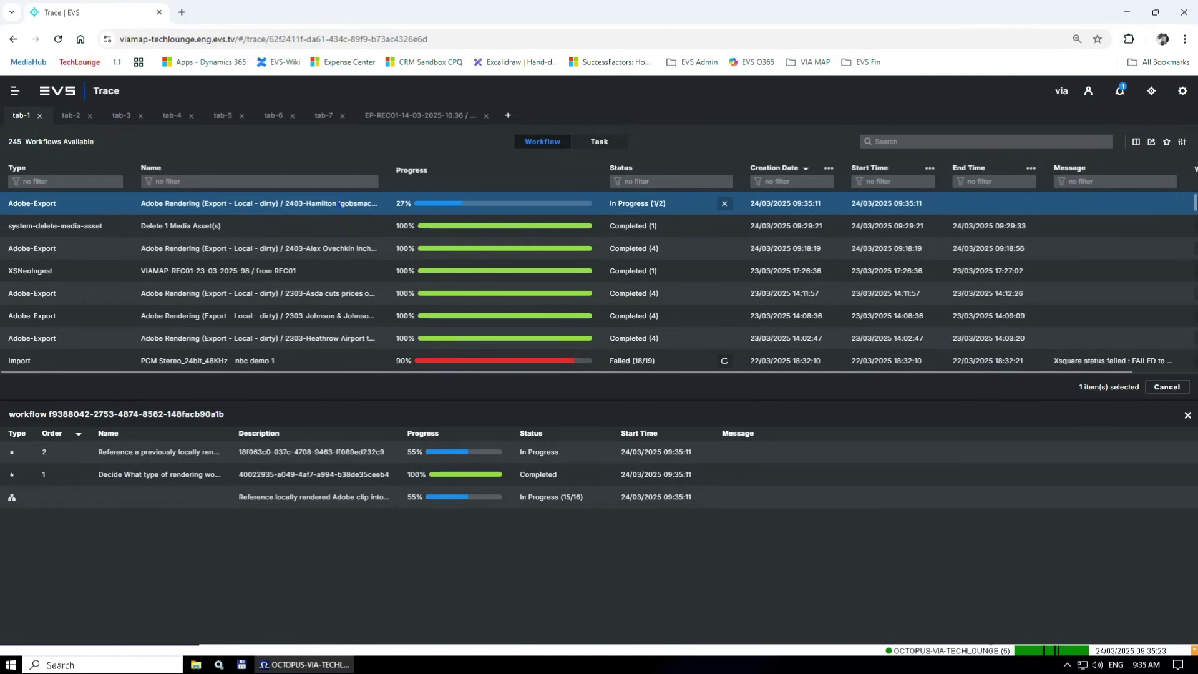
pyautogui.hotkey('alt', 'Tab')
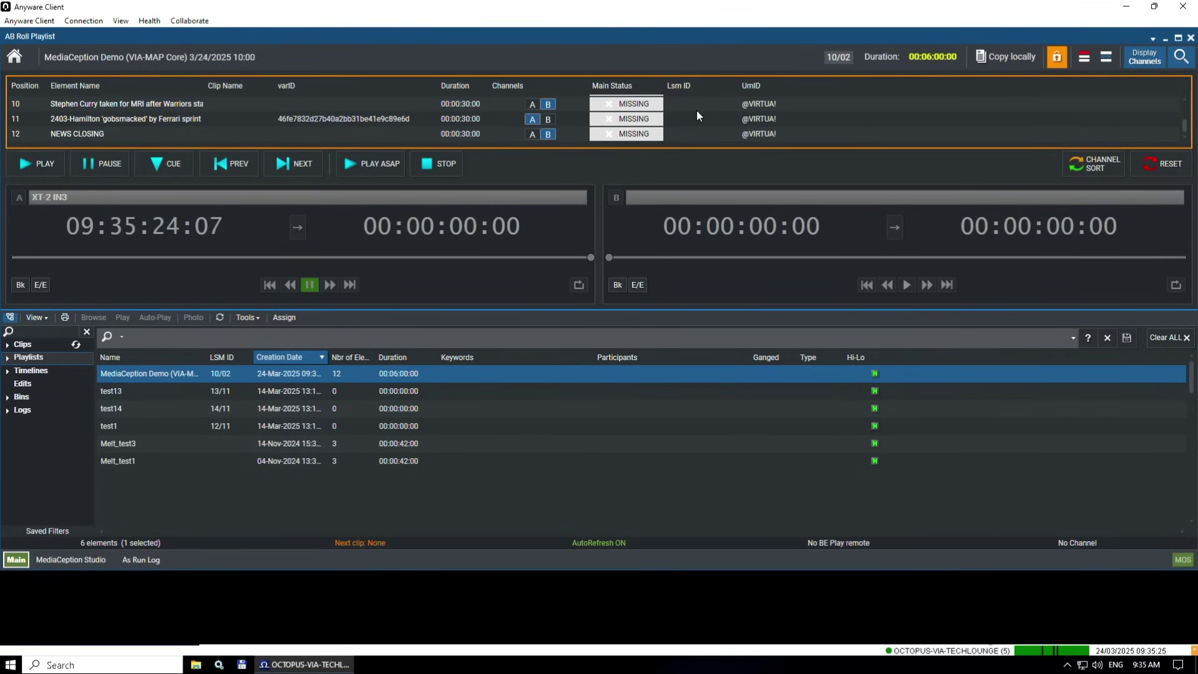
# Step: Cue the Hamilton clip at playlist position 11 from the Clips list and play it on channel A
pyautogui.click(400, 118)
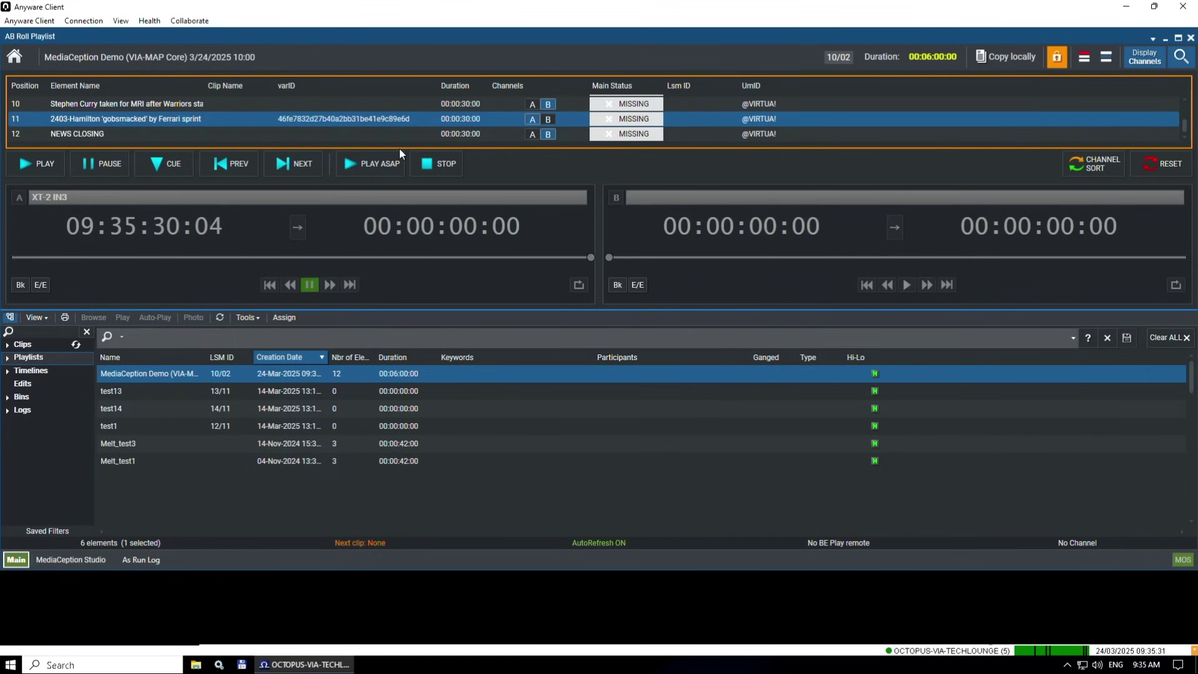
pyautogui.click(22, 344)
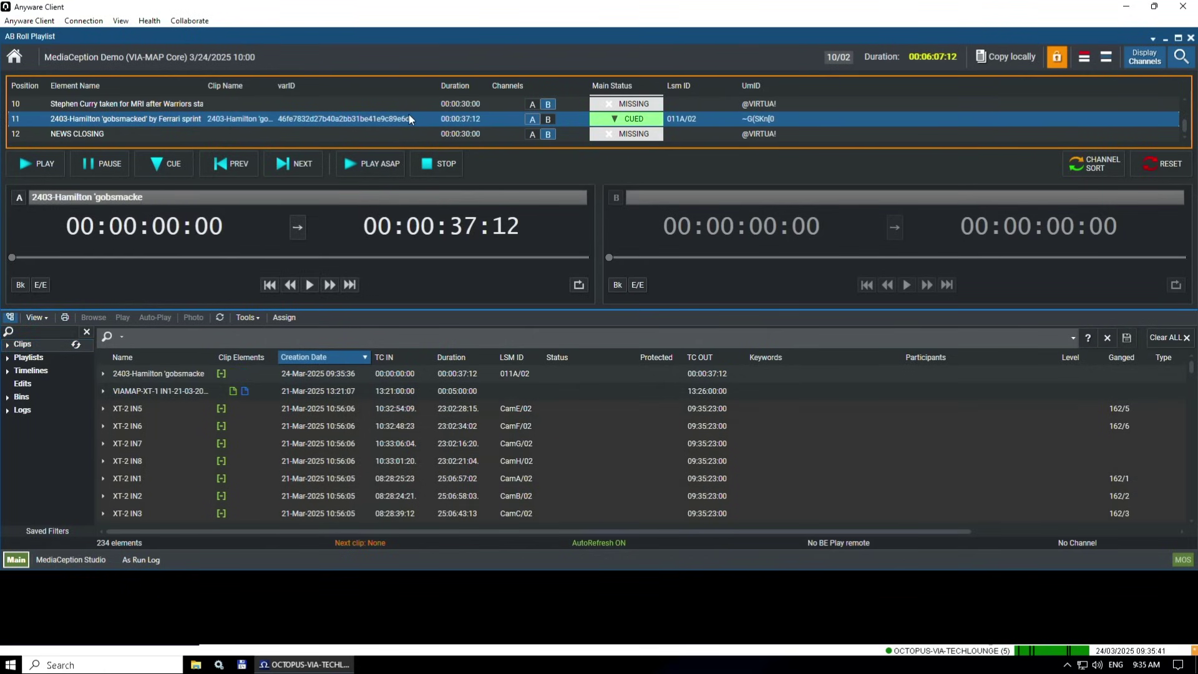
pyautogui.click(310, 284)
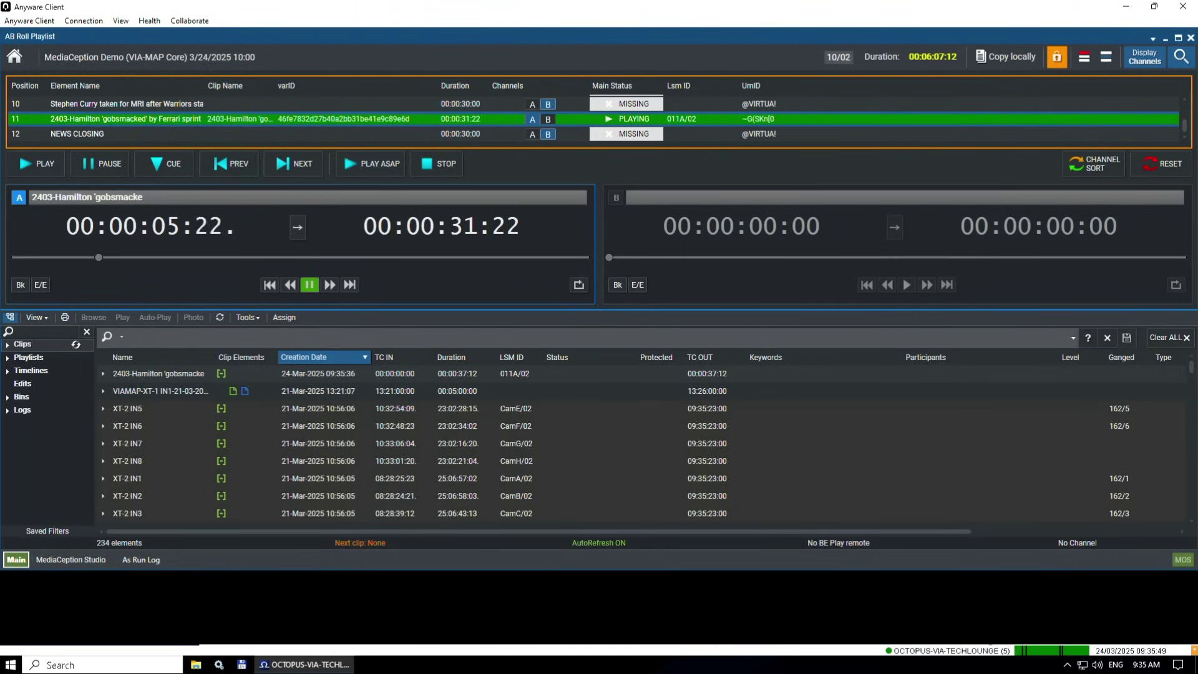
pyautogui.hotkey('alt', 'Tab')
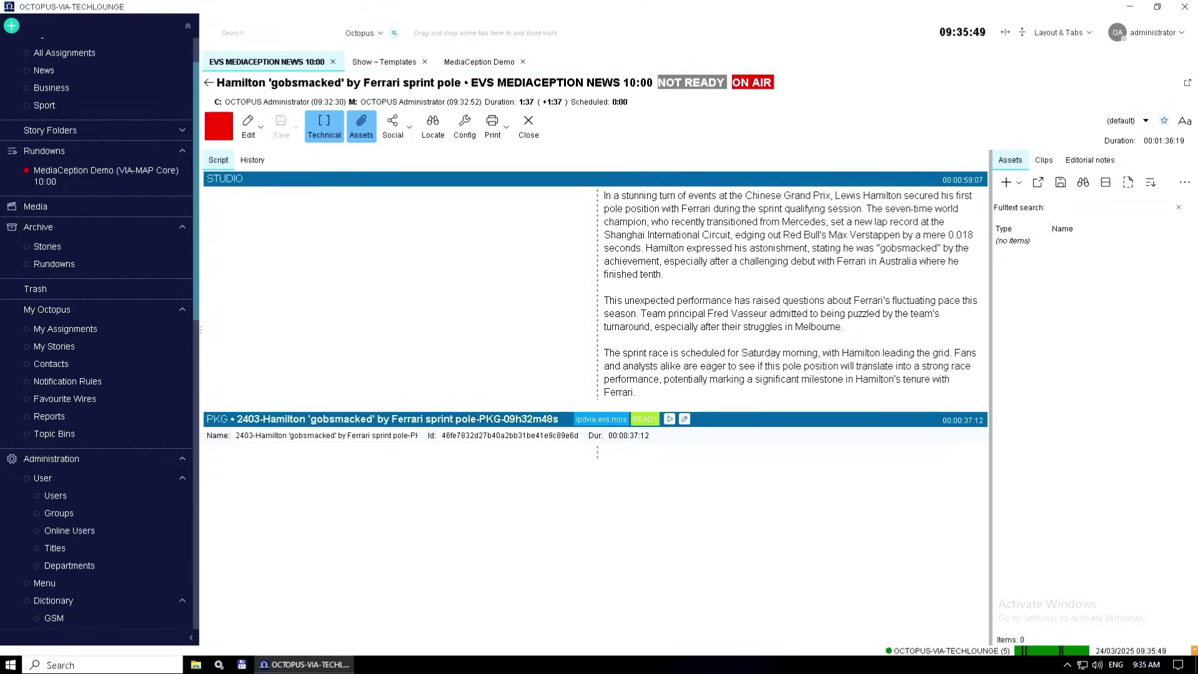
# Step: Reopen the MediaCeption Demo rundown and check the Hamilton story's MOS status reads PLAY
pyautogui.click(209, 81)
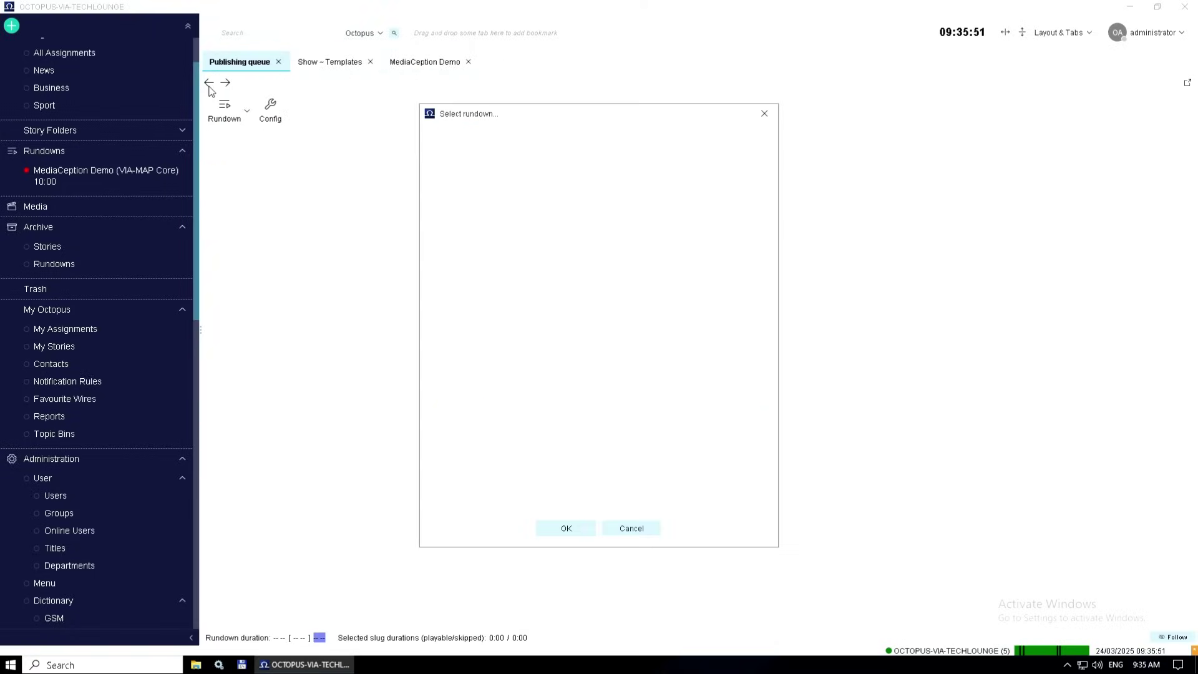
pyautogui.click(626, 530)
pyautogui.click(102, 174)
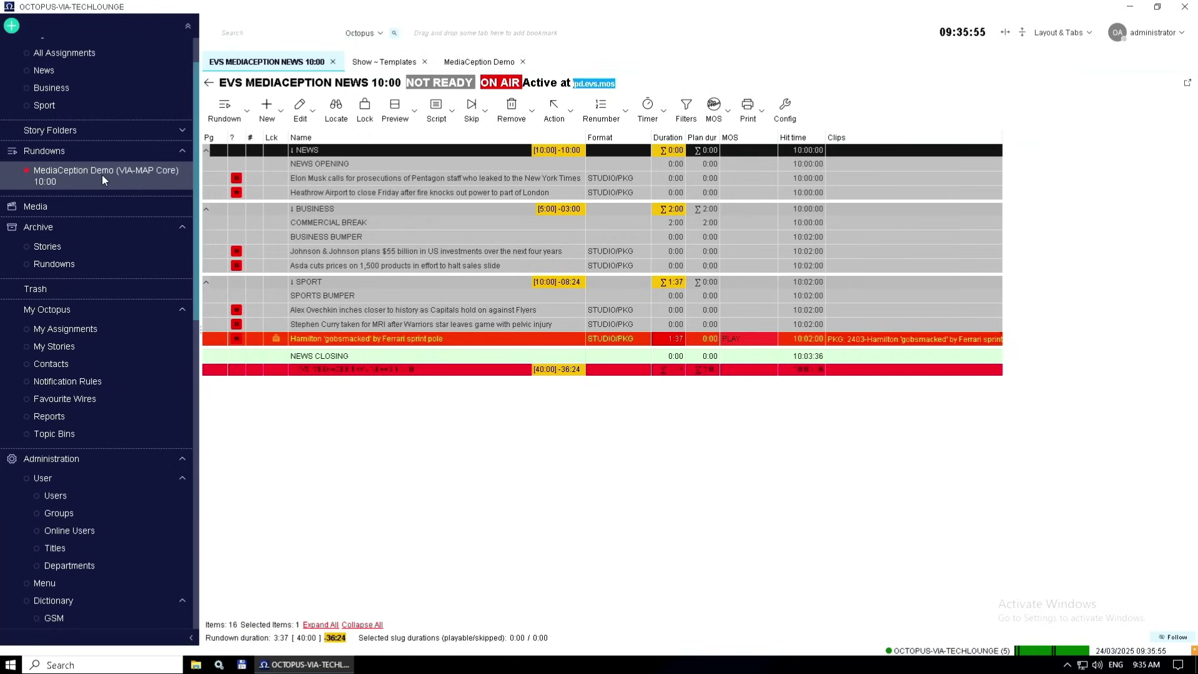
pyautogui.click(469, 345)
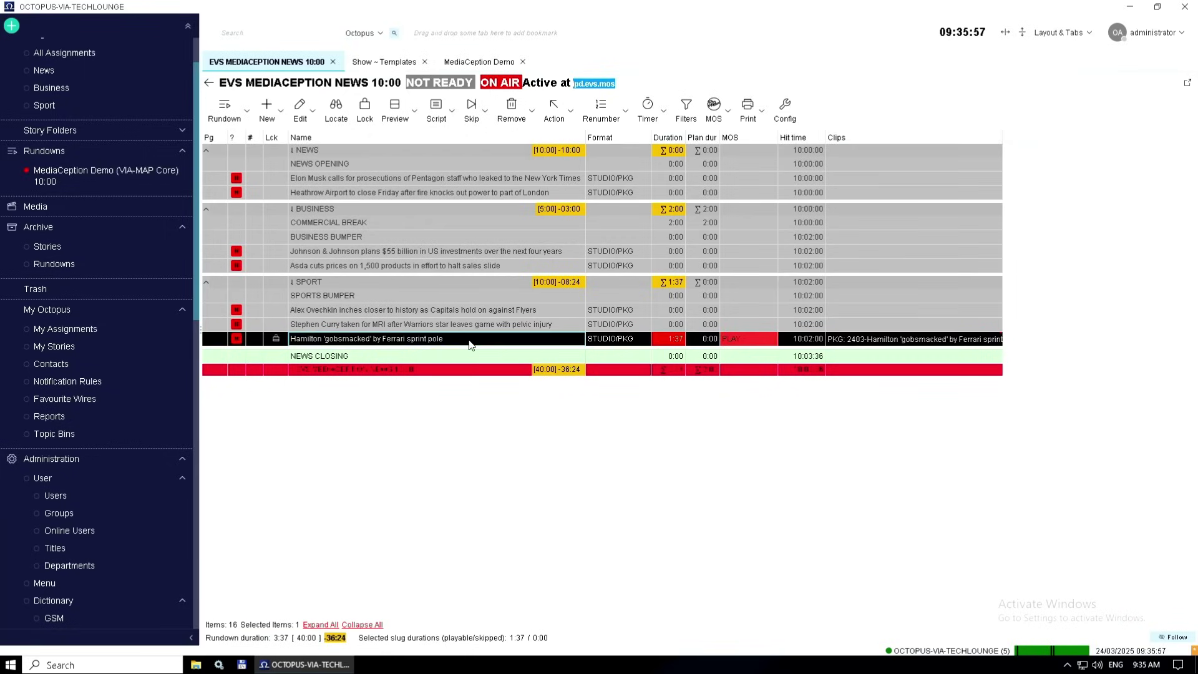
pyautogui.click(443, 301)
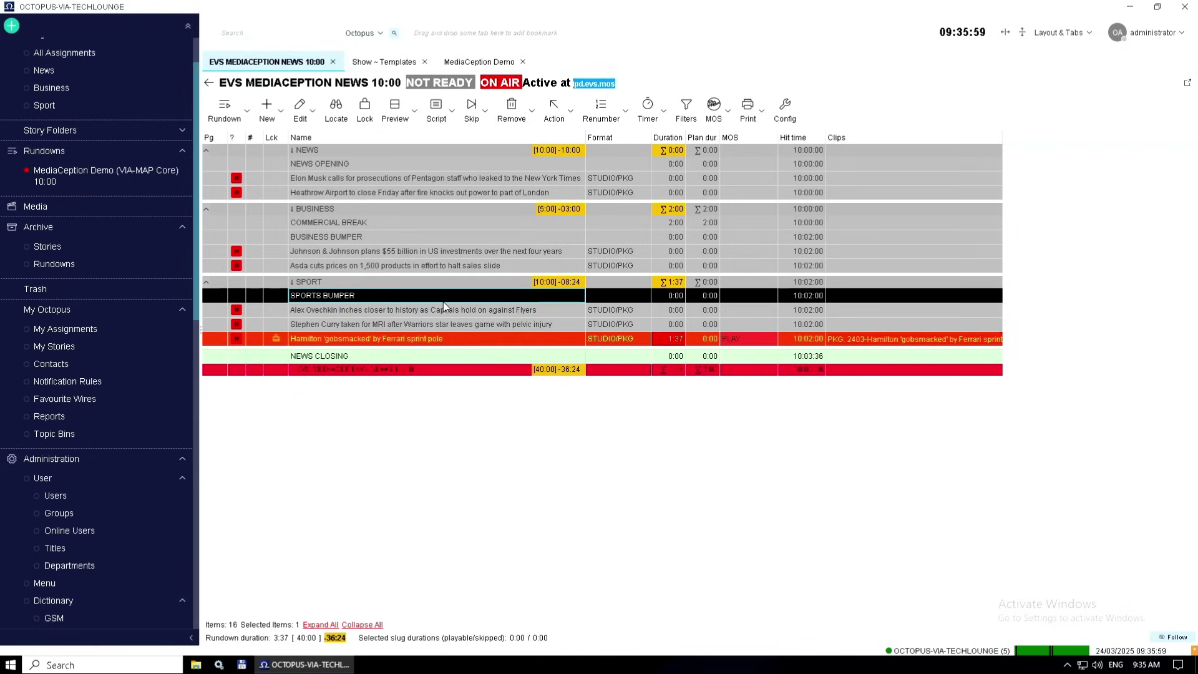